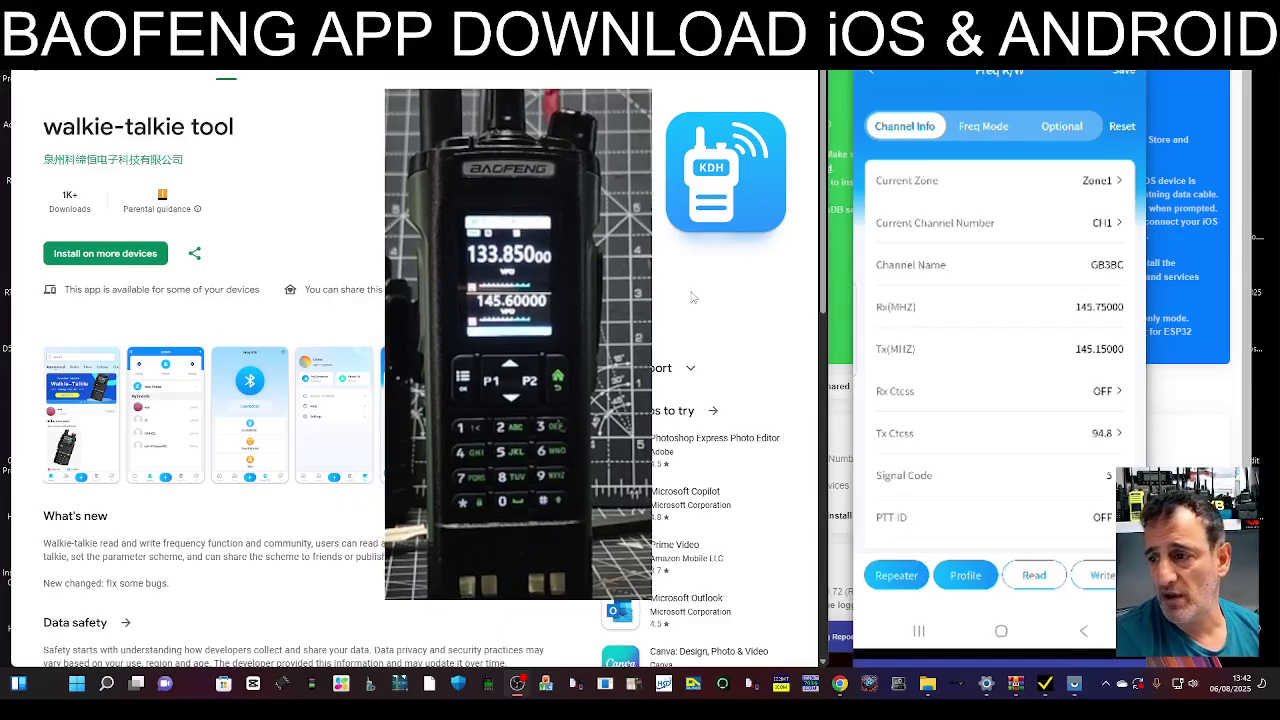
Read the radio's data and look through the channel settings of CH1 in Zone1.
click(1035, 578)
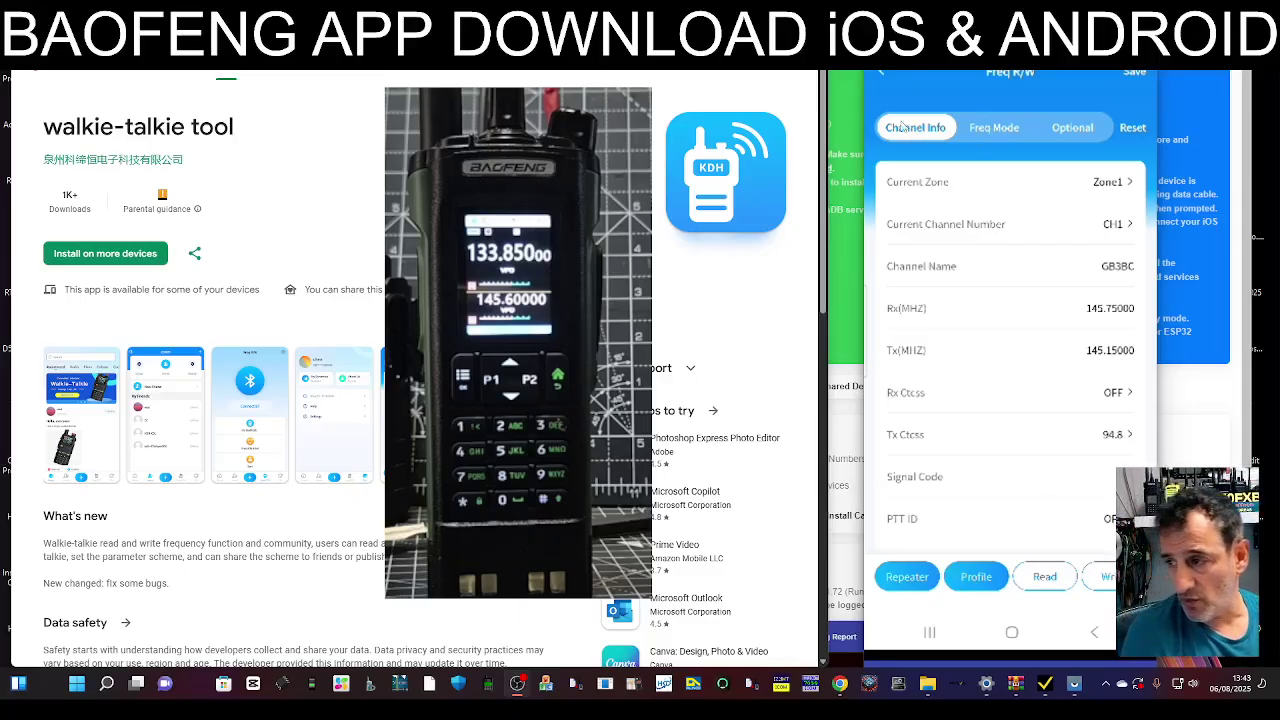
scroll(1071, 381, down, 3)
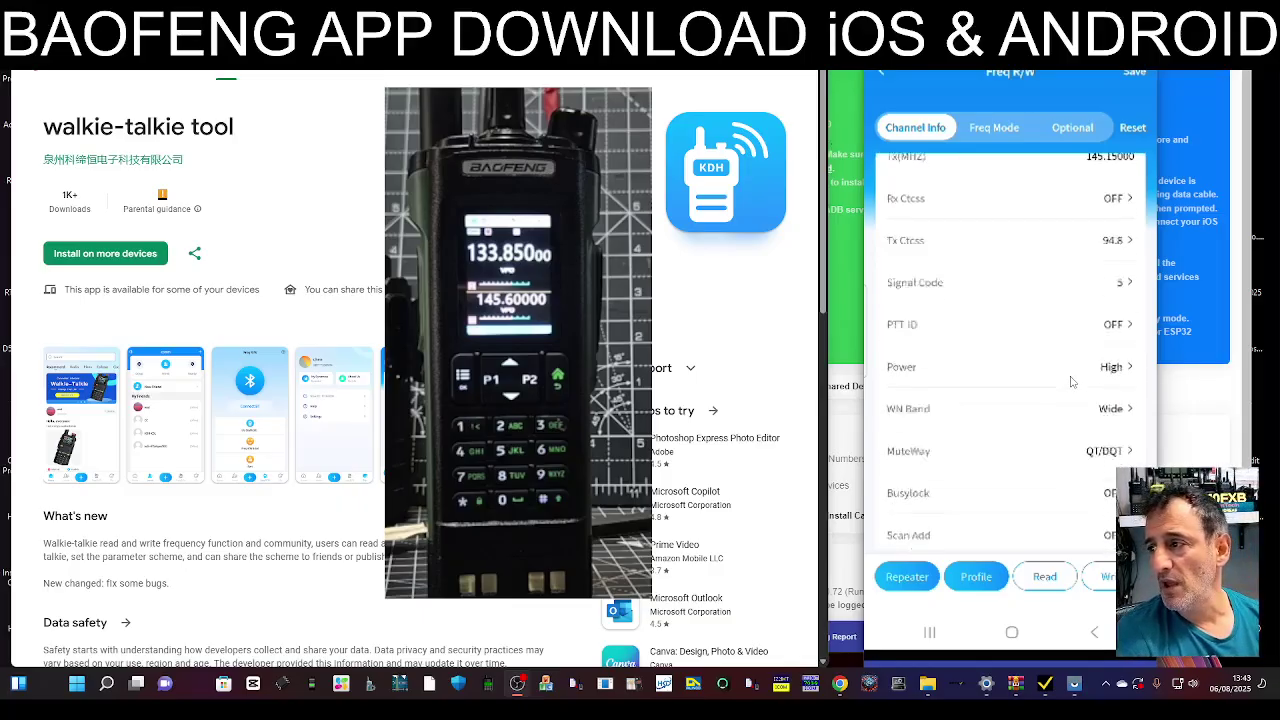
scroll(1071, 381, up, 3)
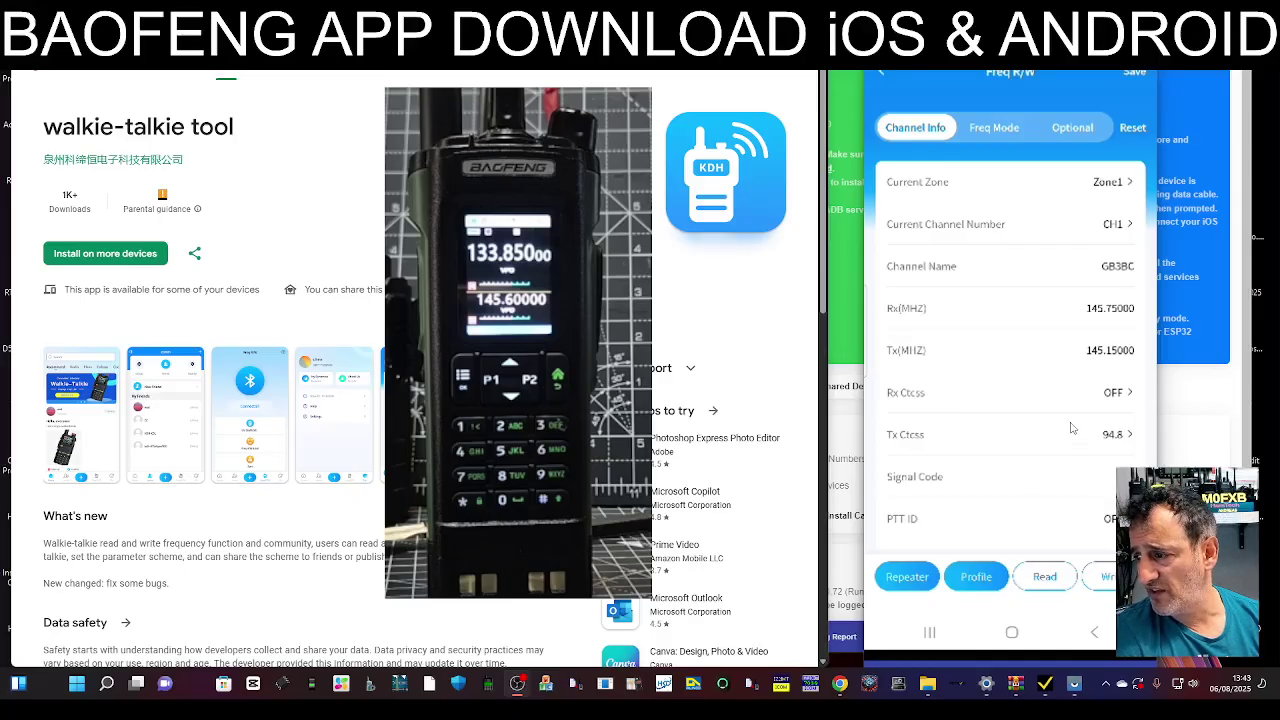
scroll(1072, 428, down, 3)
scroll(1031, 292, up, 3)
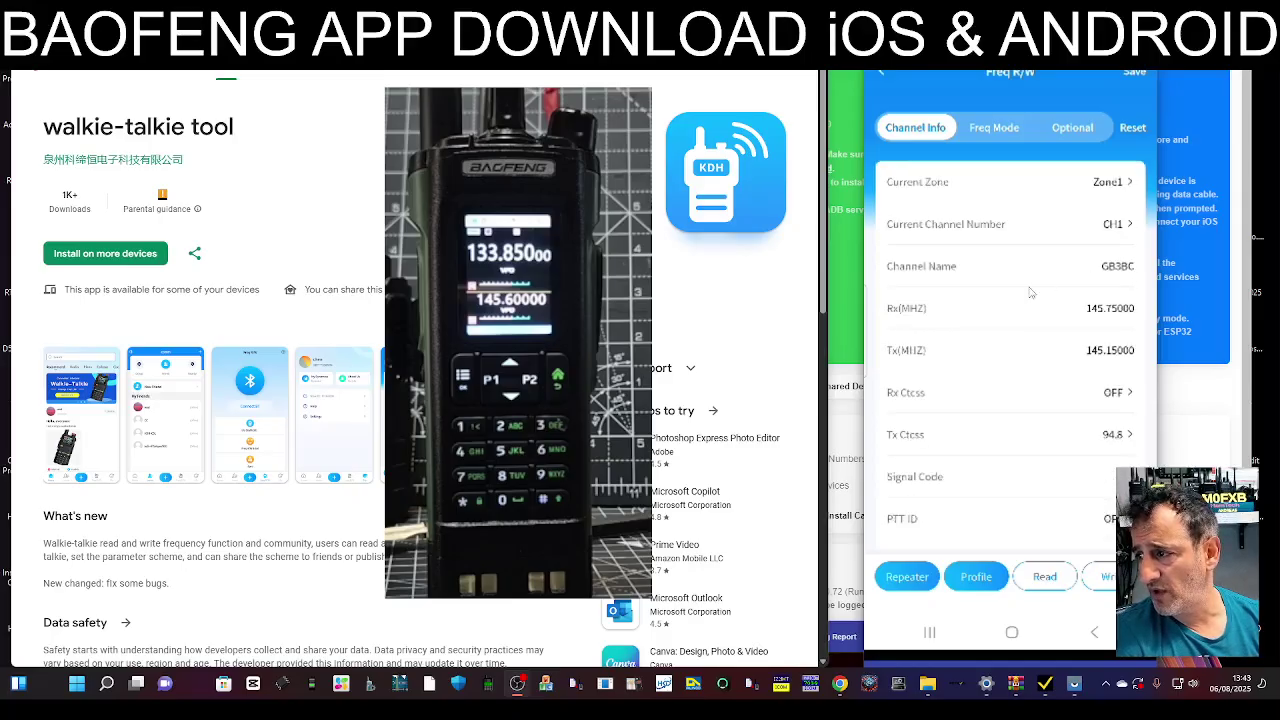
Check the list of zones and display the settings of channels CH2 and CH5 in Zone1.
click(1123, 190)
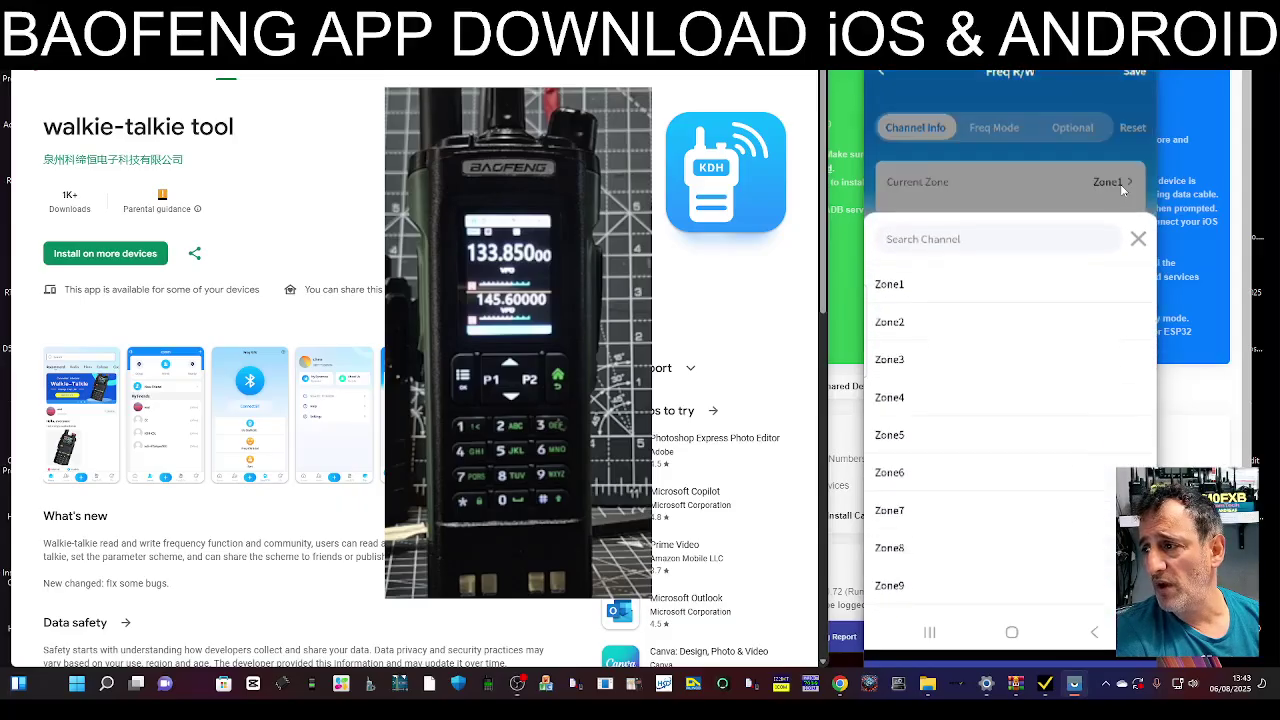
click(1113, 188)
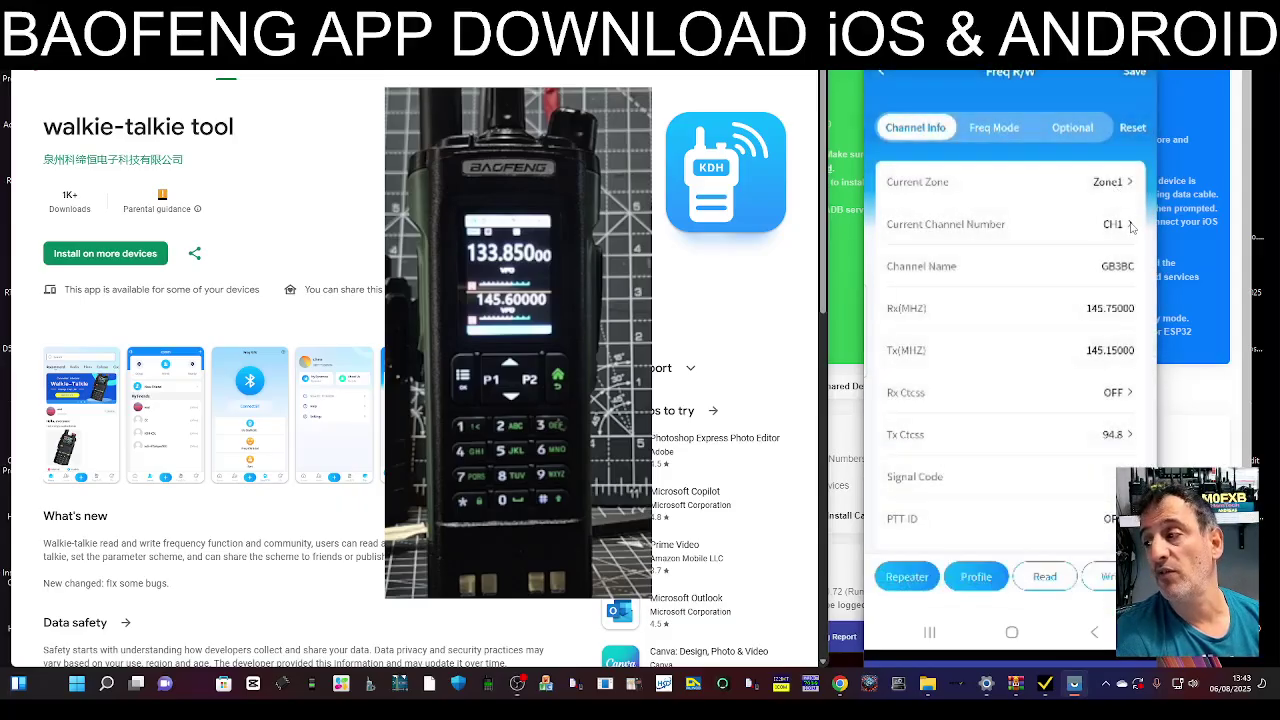
click(1131, 226)
click(968, 324)
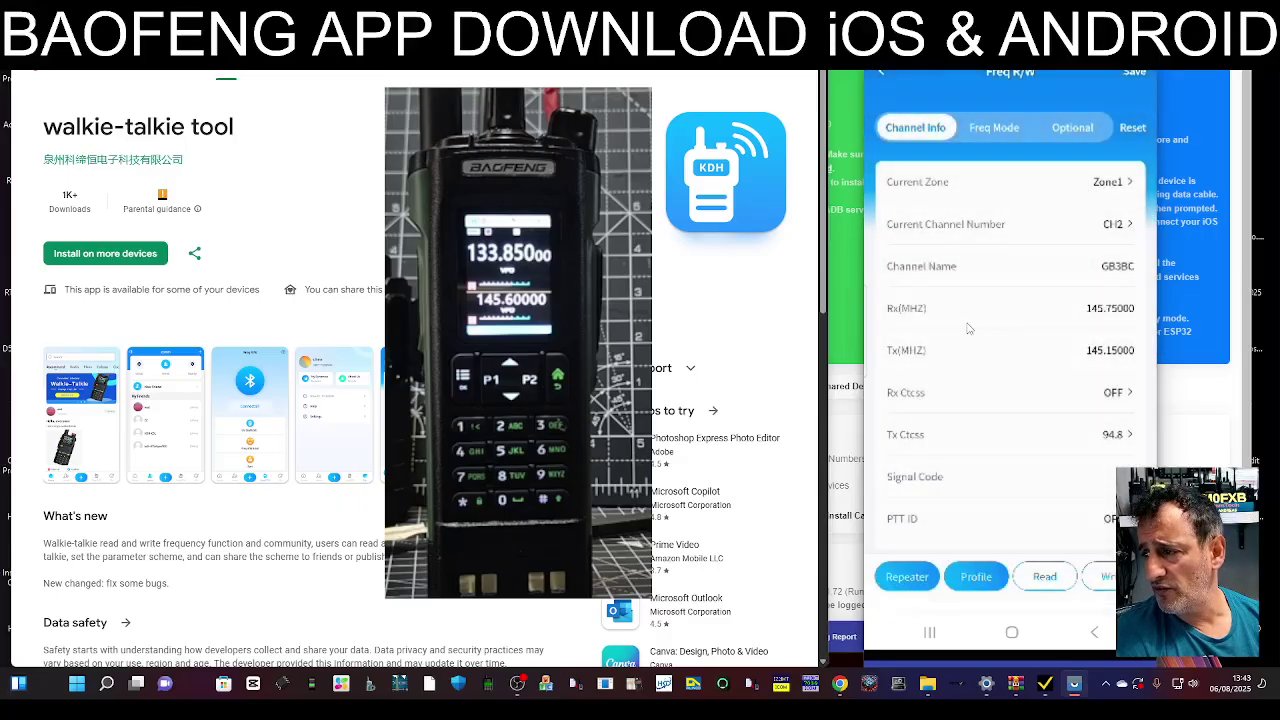
click(1131, 228)
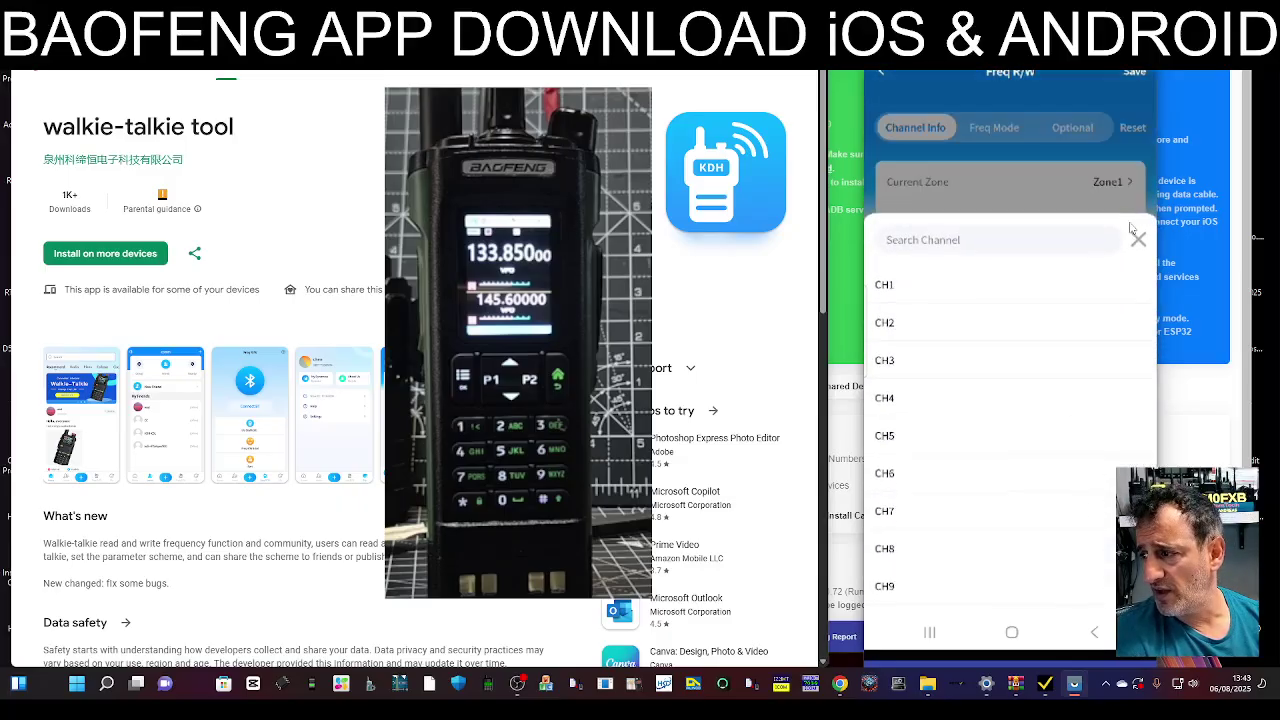
click(986, 436)
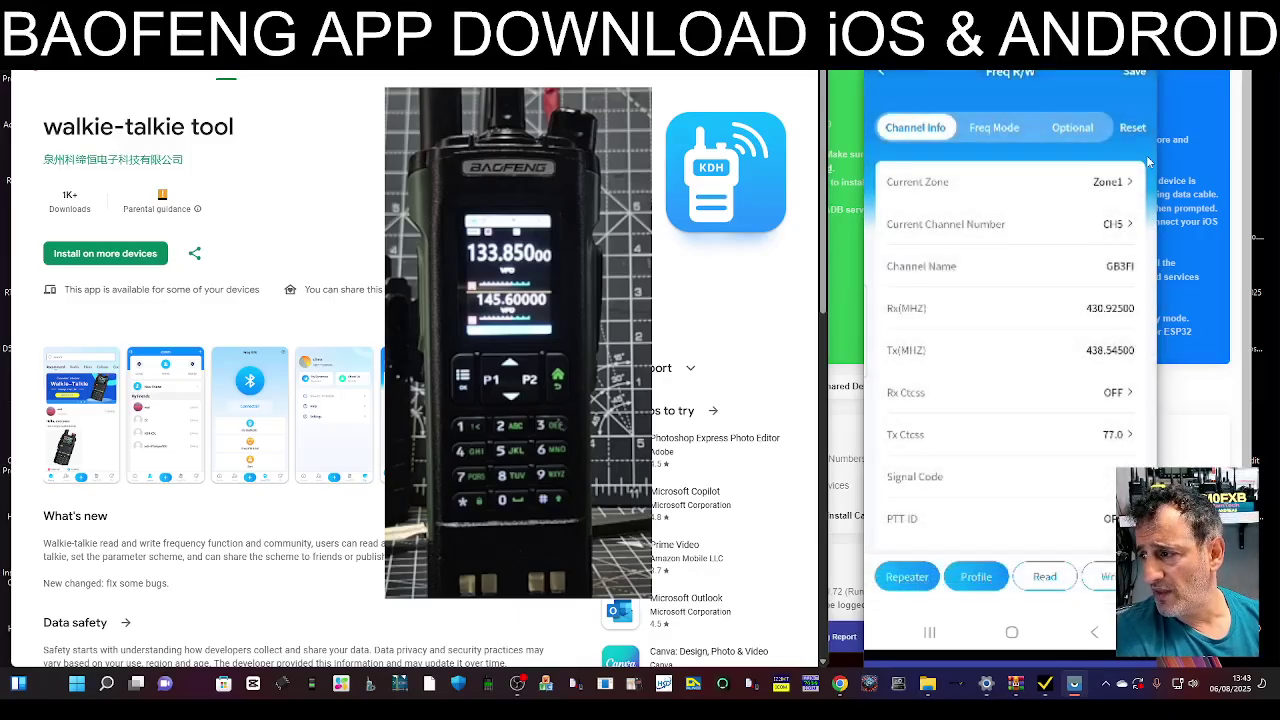
Select the empty channel CH16 in Zone1 and name it HUBNET.
click(1131, 182)
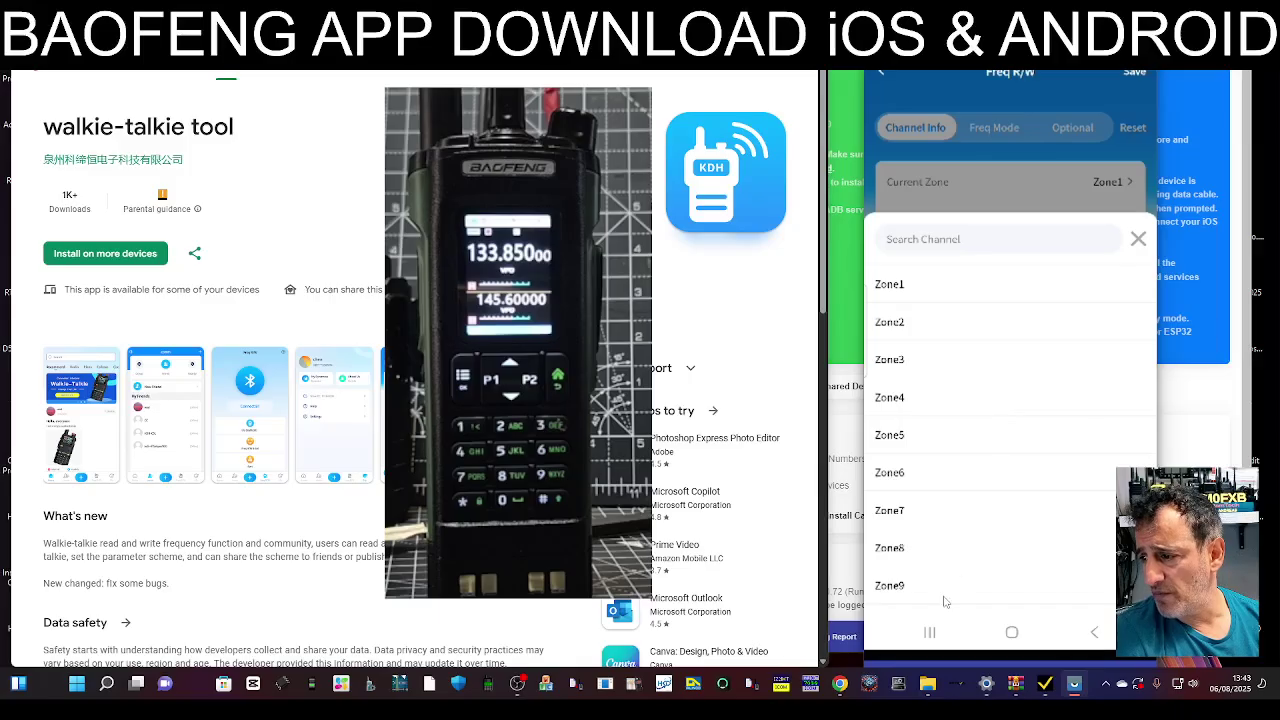
click(1138, 240)
click(1135, 225)
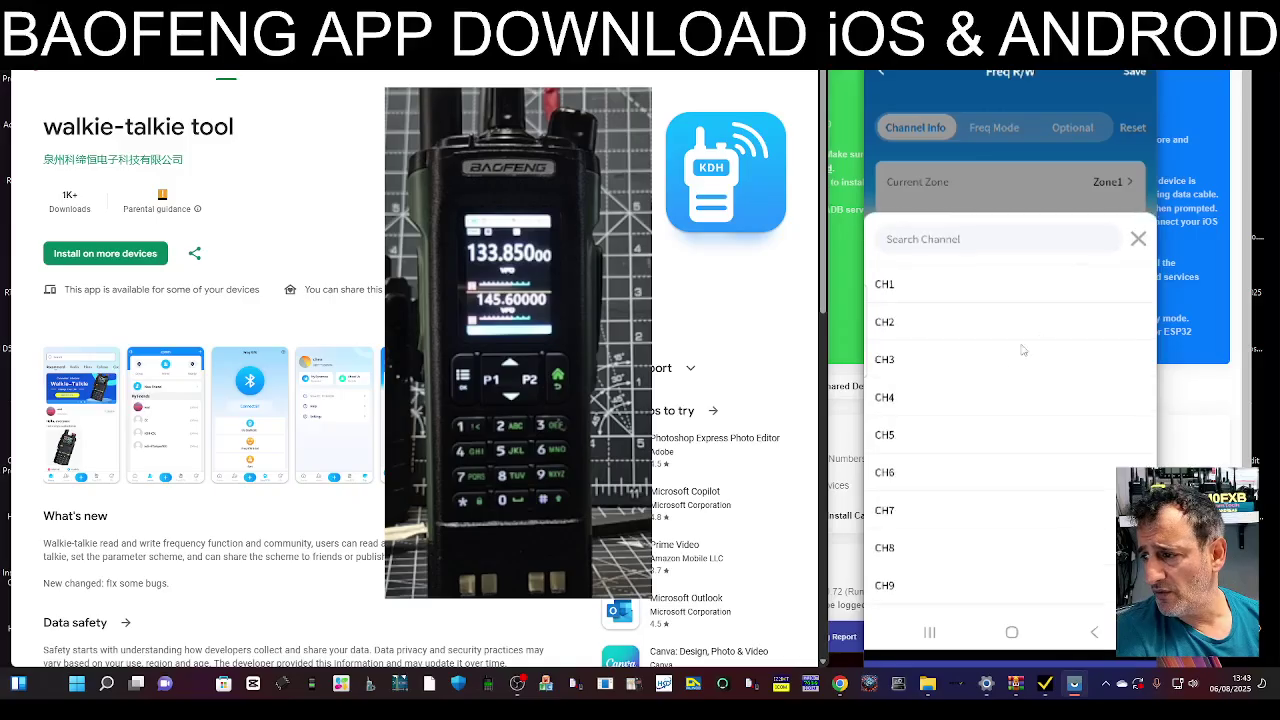
scroll(1000, 370, down, 5)
click(932, 568)
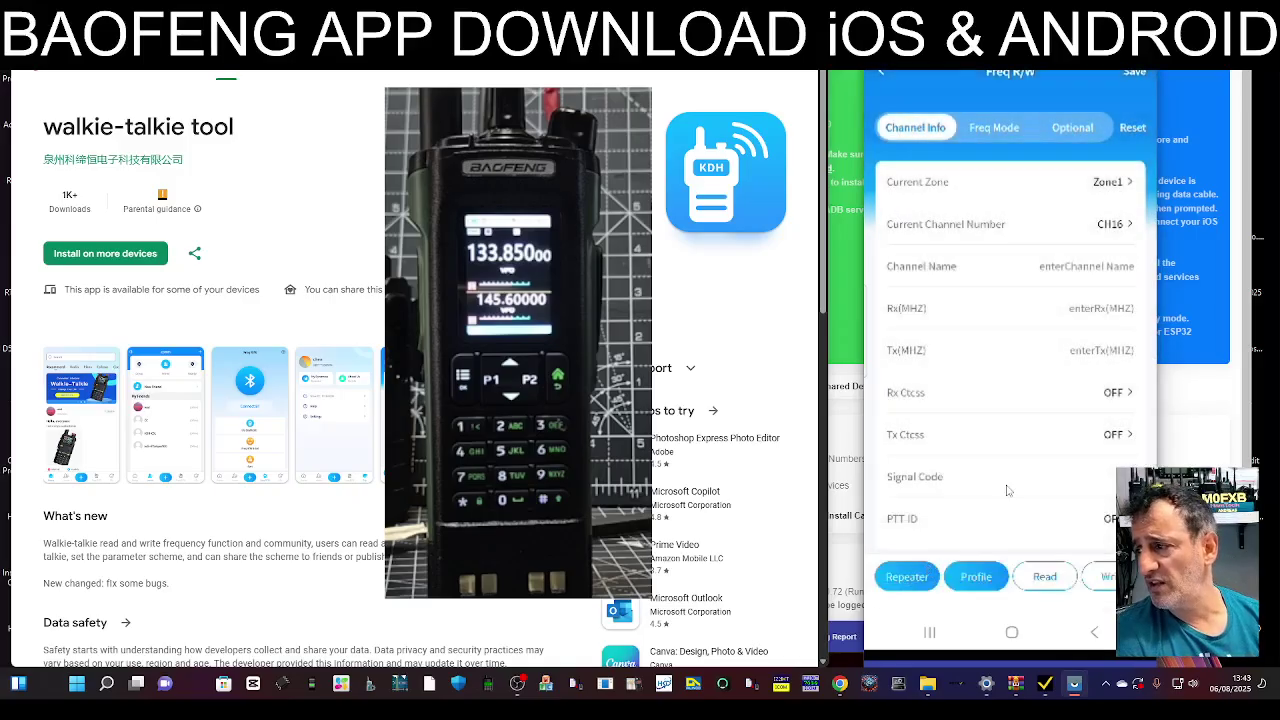
click(1073, 268)
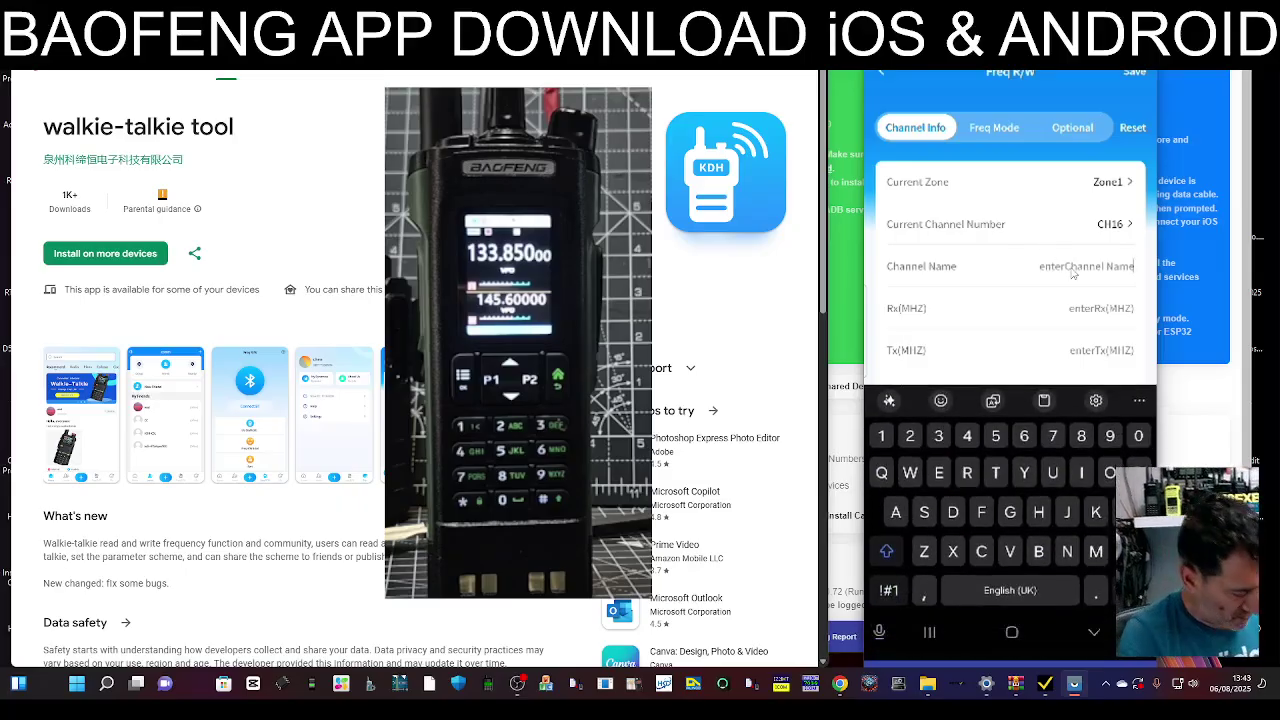
text(H)
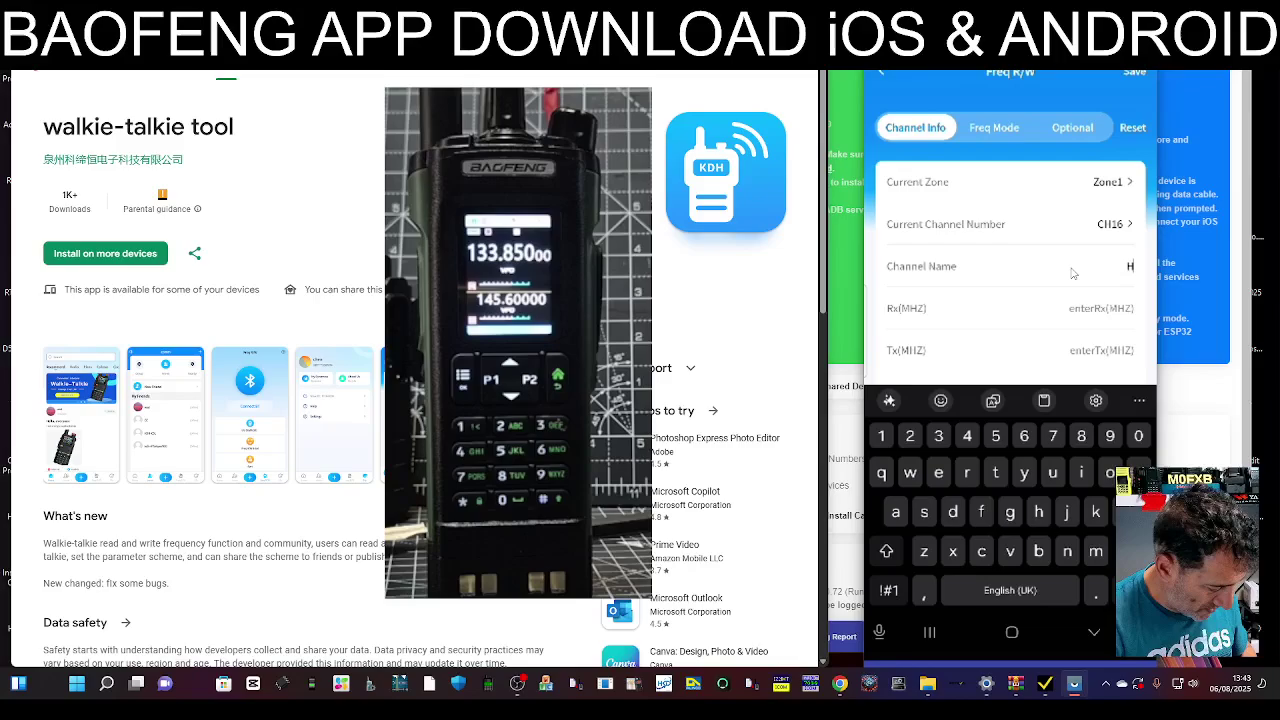
text(UBNET)
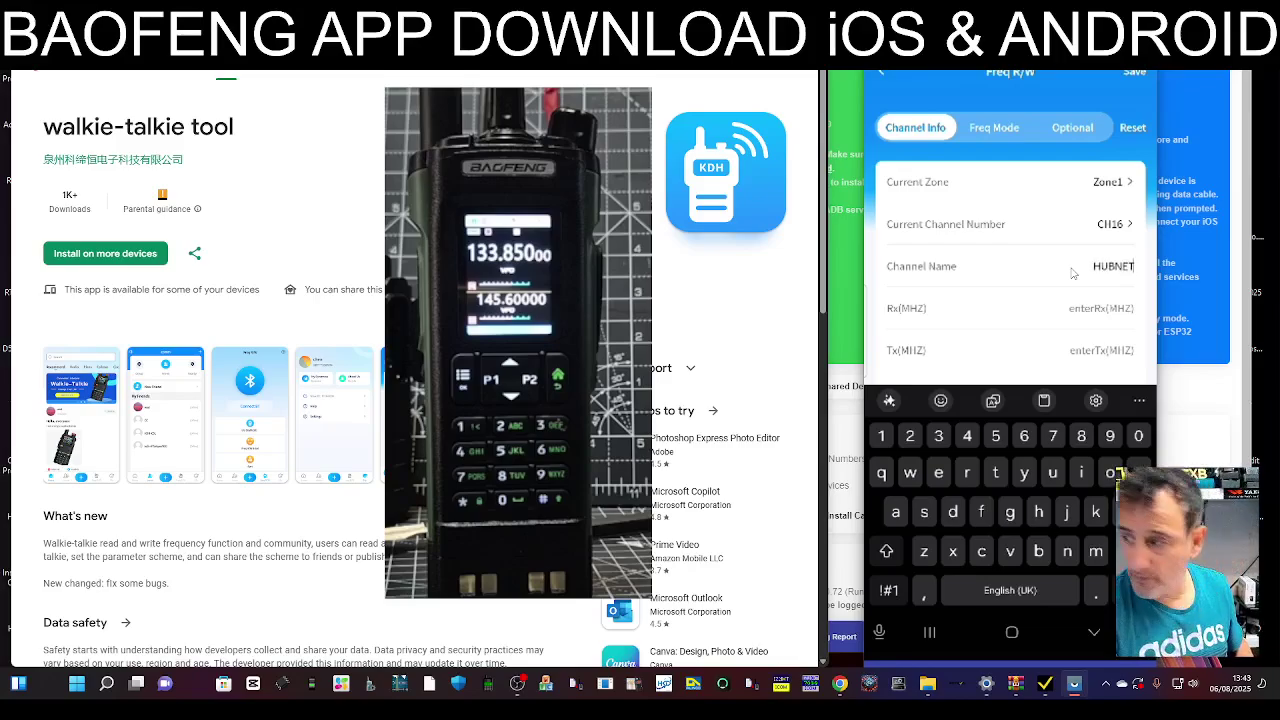
Set both the receive and transmit frequencies of the HUBNET channel to 434.550 MHz.
click(1101, 309)
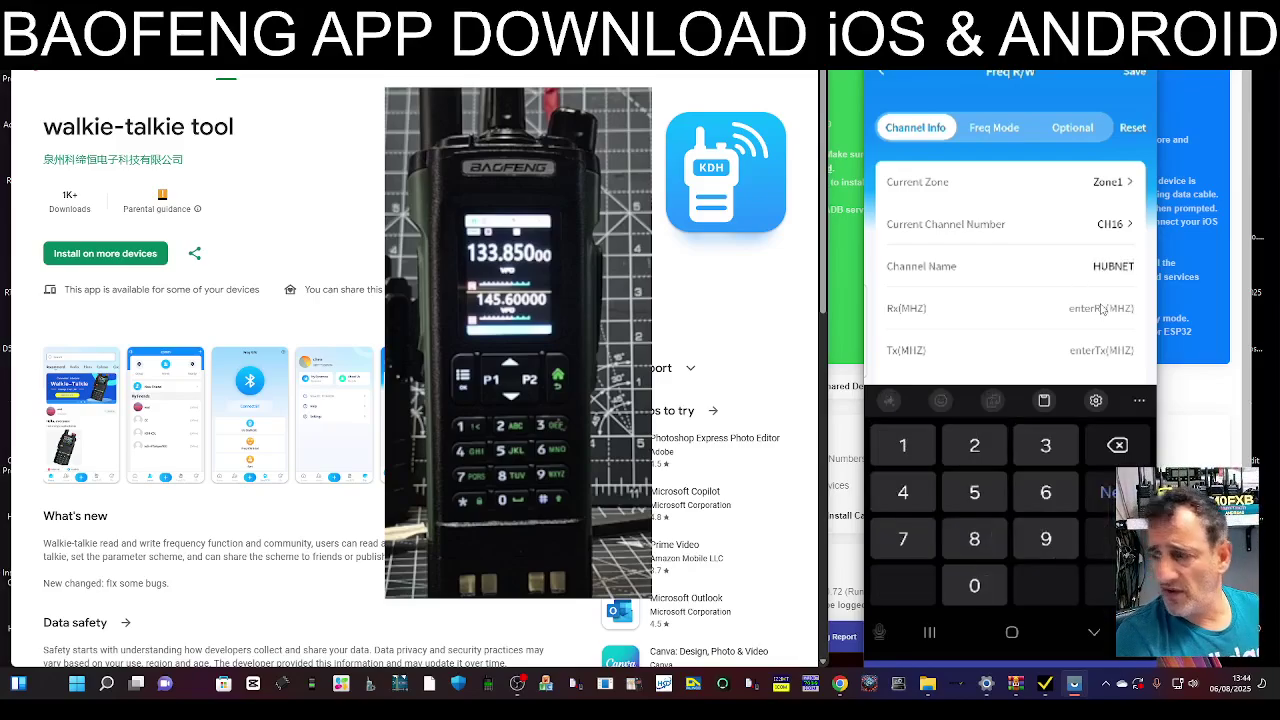
text(434)
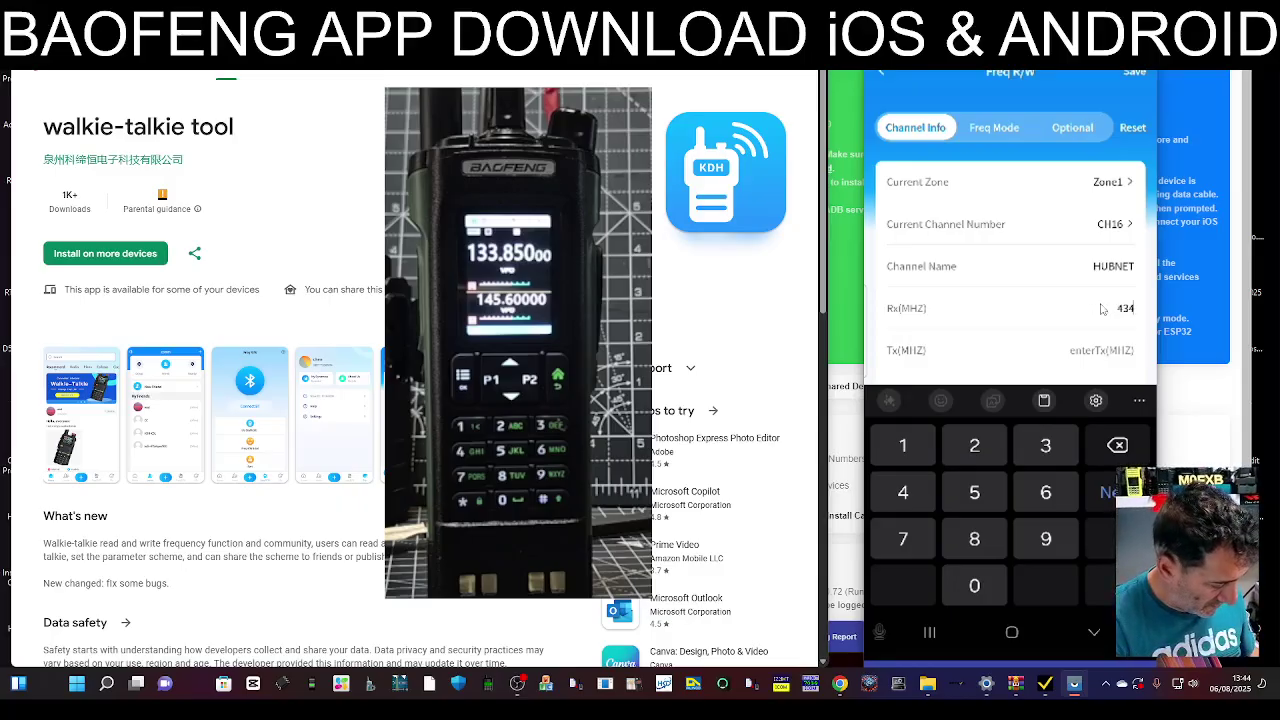
text(.55)
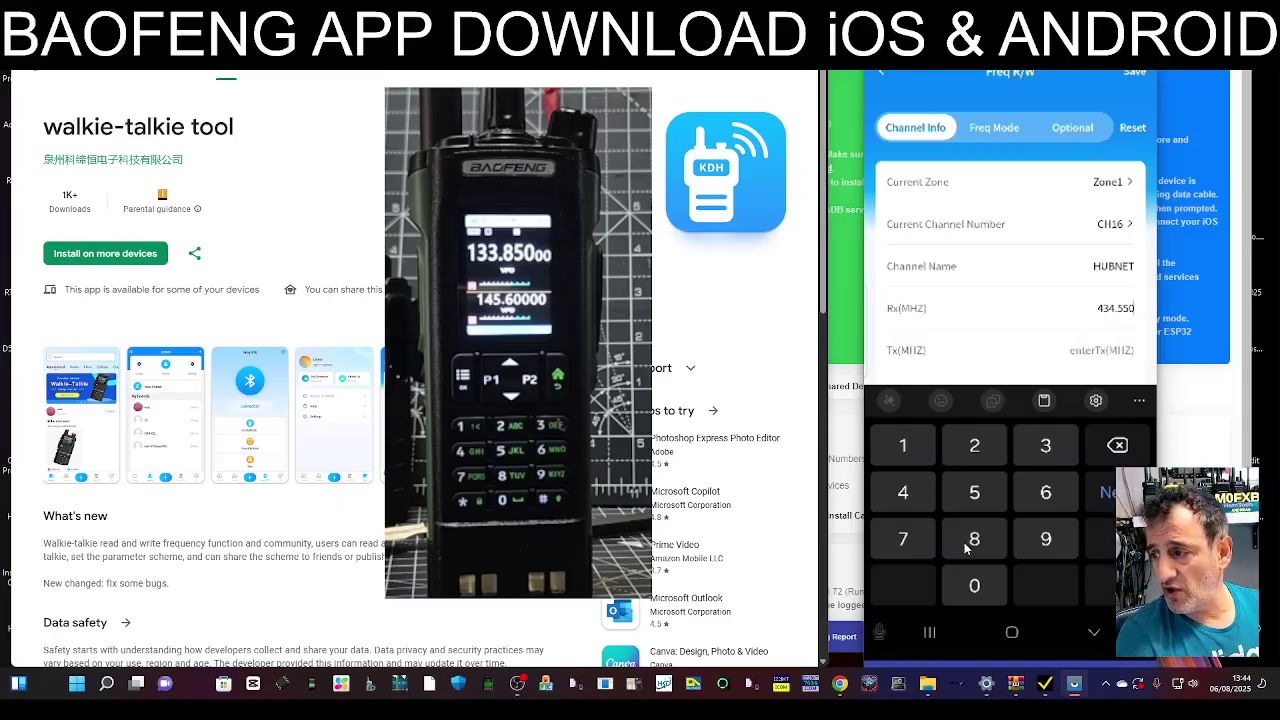
click(1107, 358)
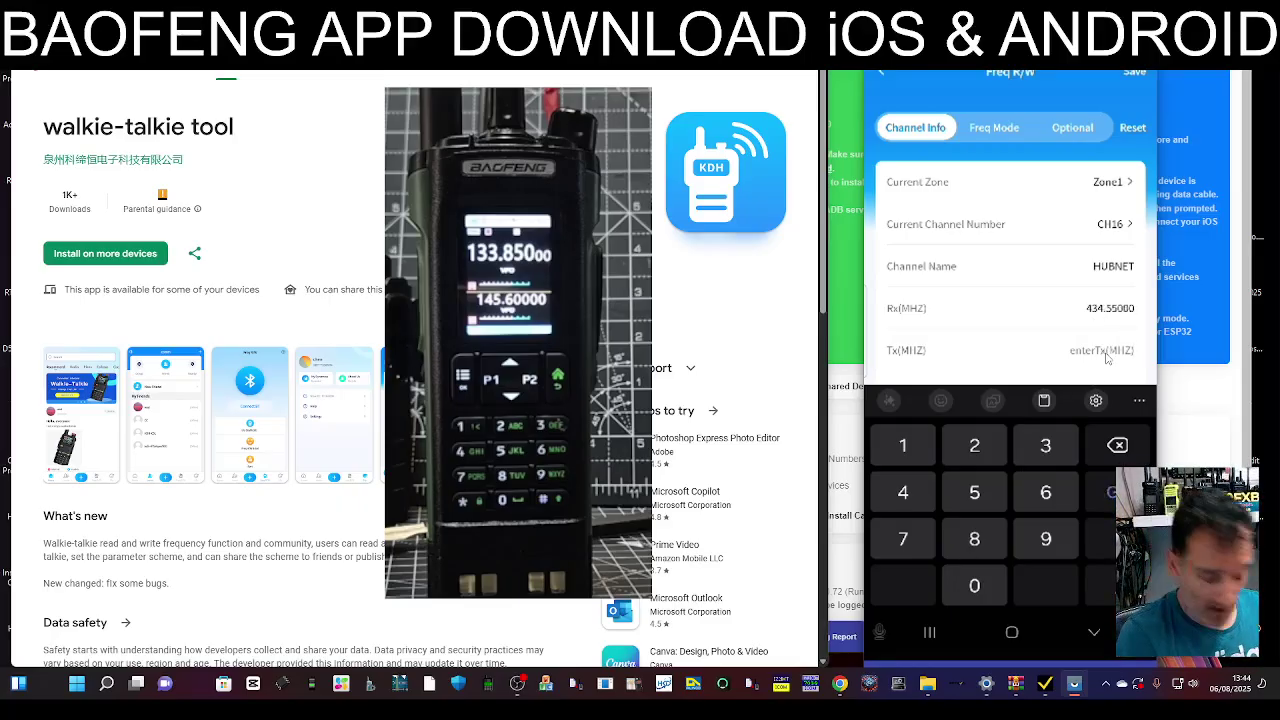
text(434.550)
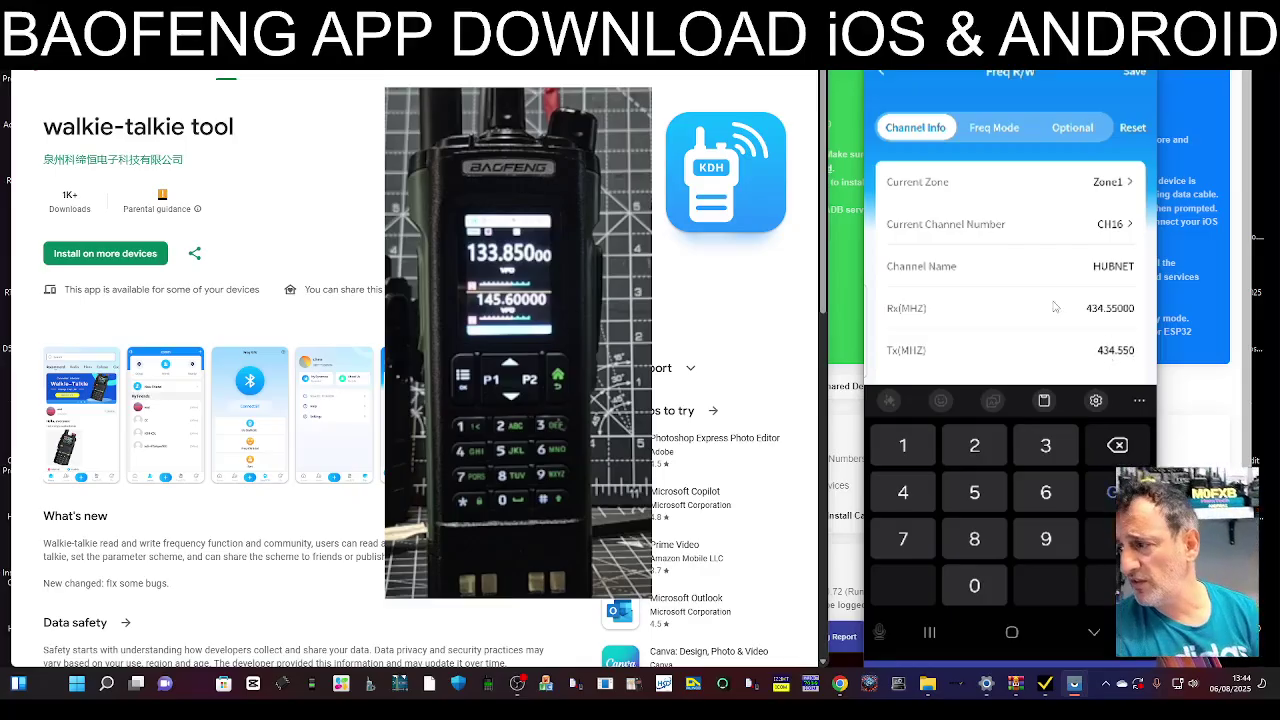
Set the Tx CTCSS tone of the HUBNET channel to 77.0.
scroll(1040, 298, down, 3)
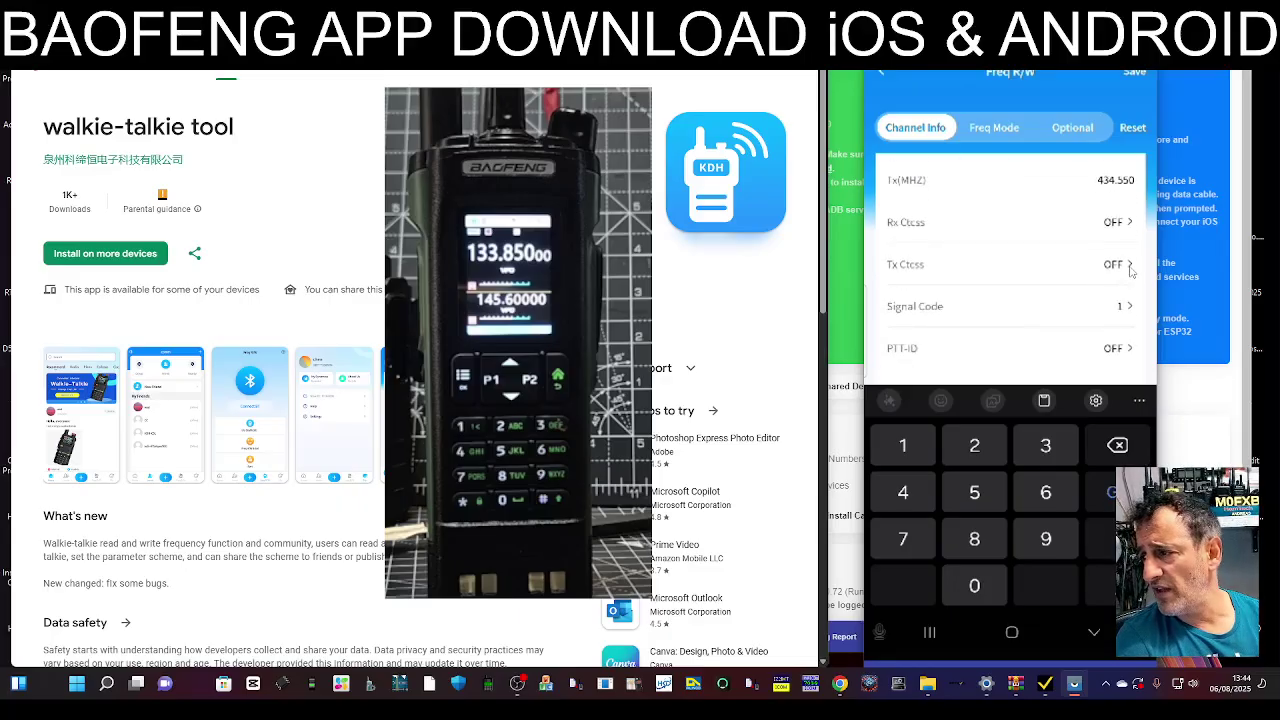
click(1129, 268)
scroll(1042, 570, down, 3)
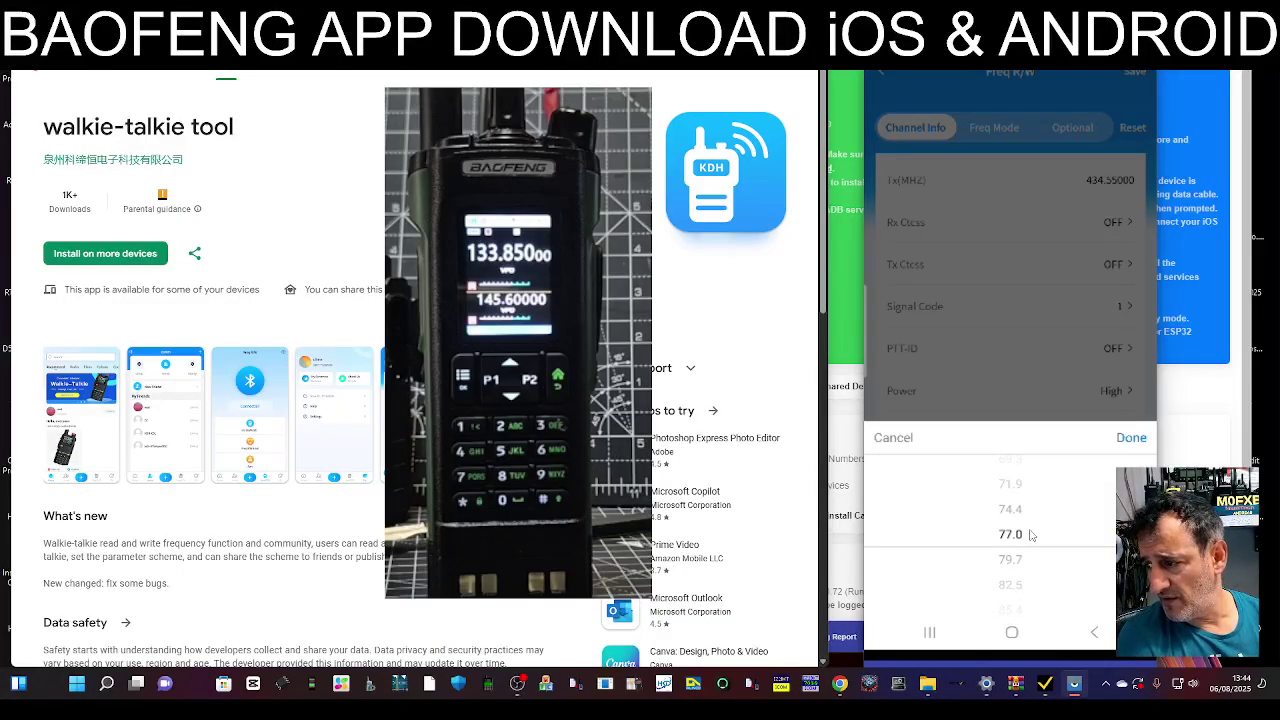
click(1131, 438)
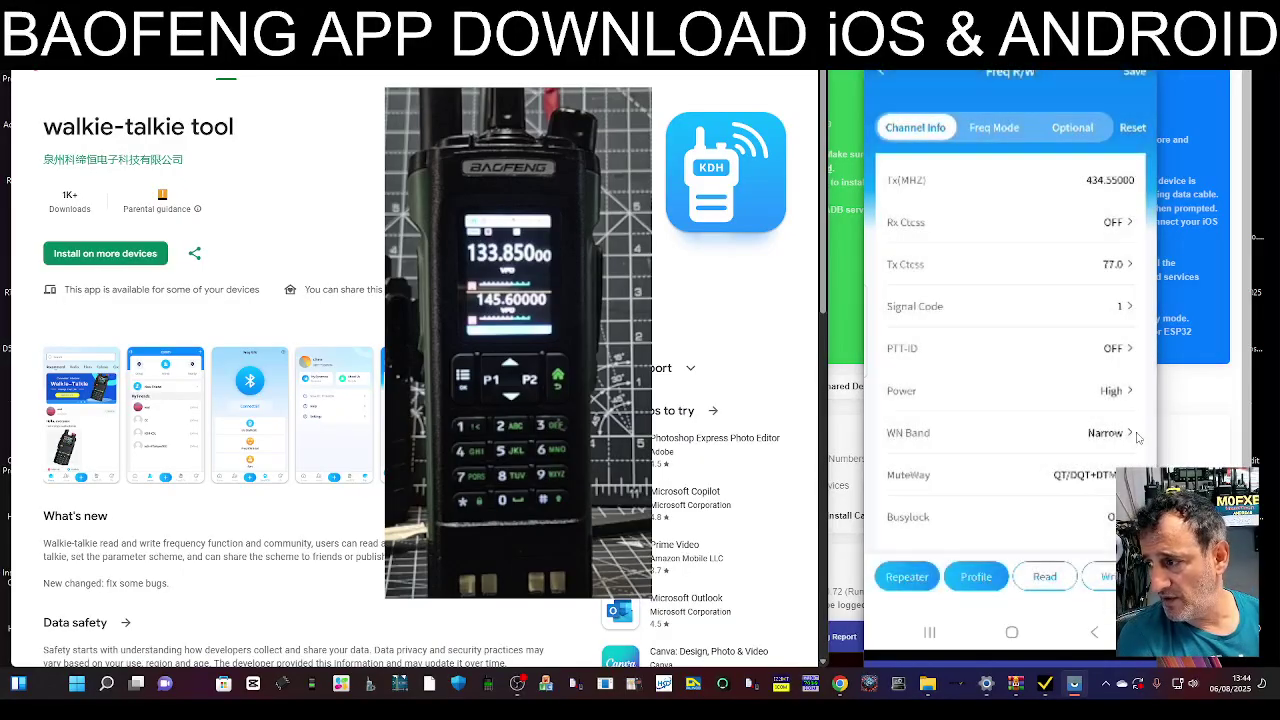
Review the remaining settings of the HUBNET channel and switch back to channel CH1.
scroll(1105, 356, down, 1)
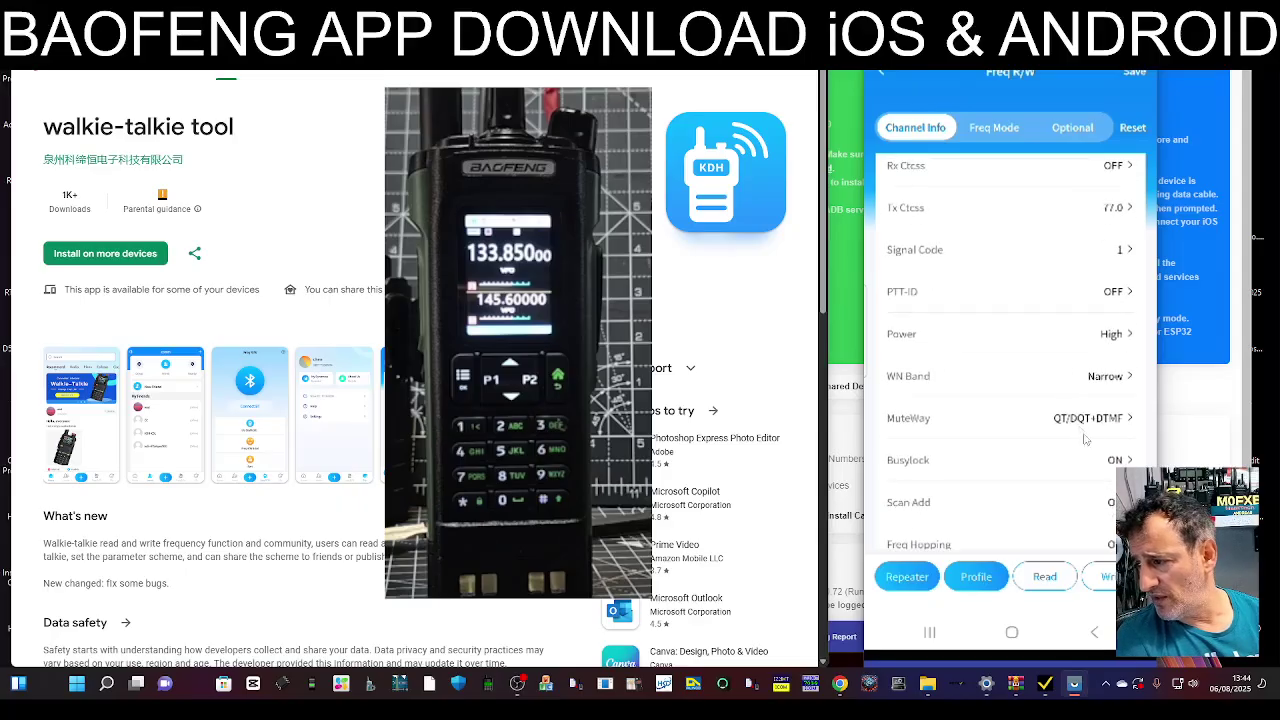
scroll(1111, 328, up, 3)
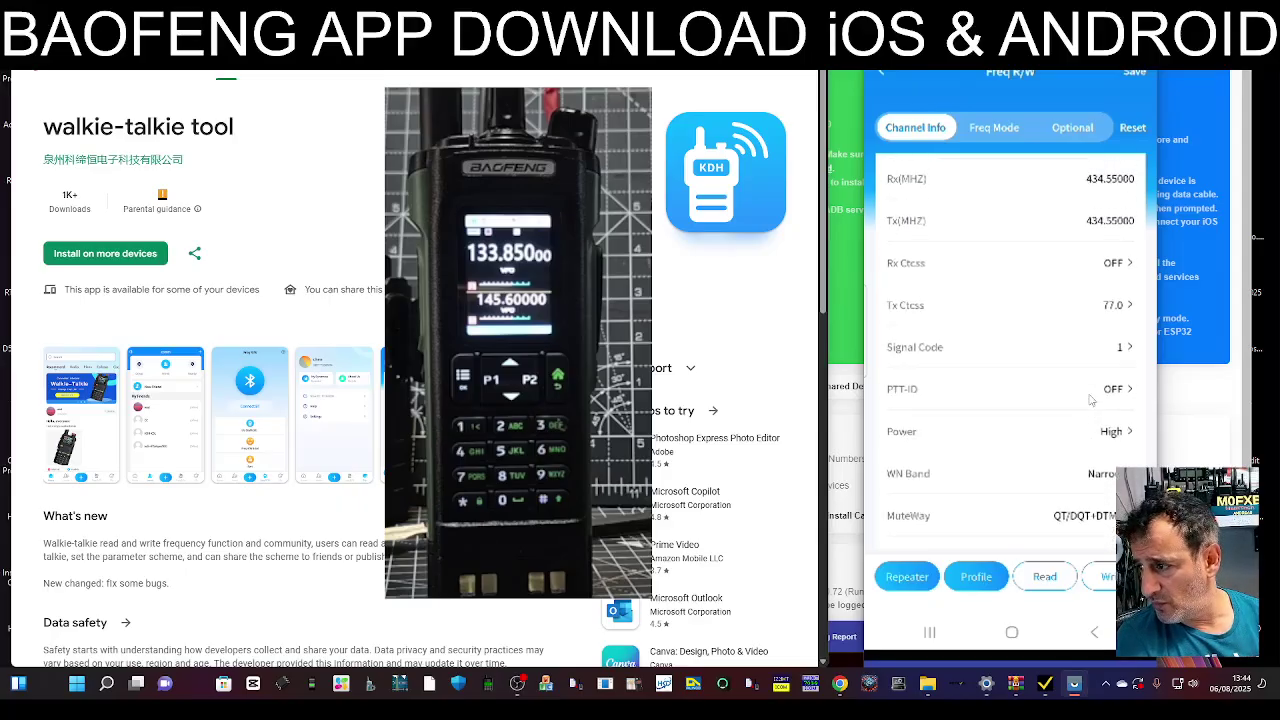
scroll(1106, 352, down, 3)
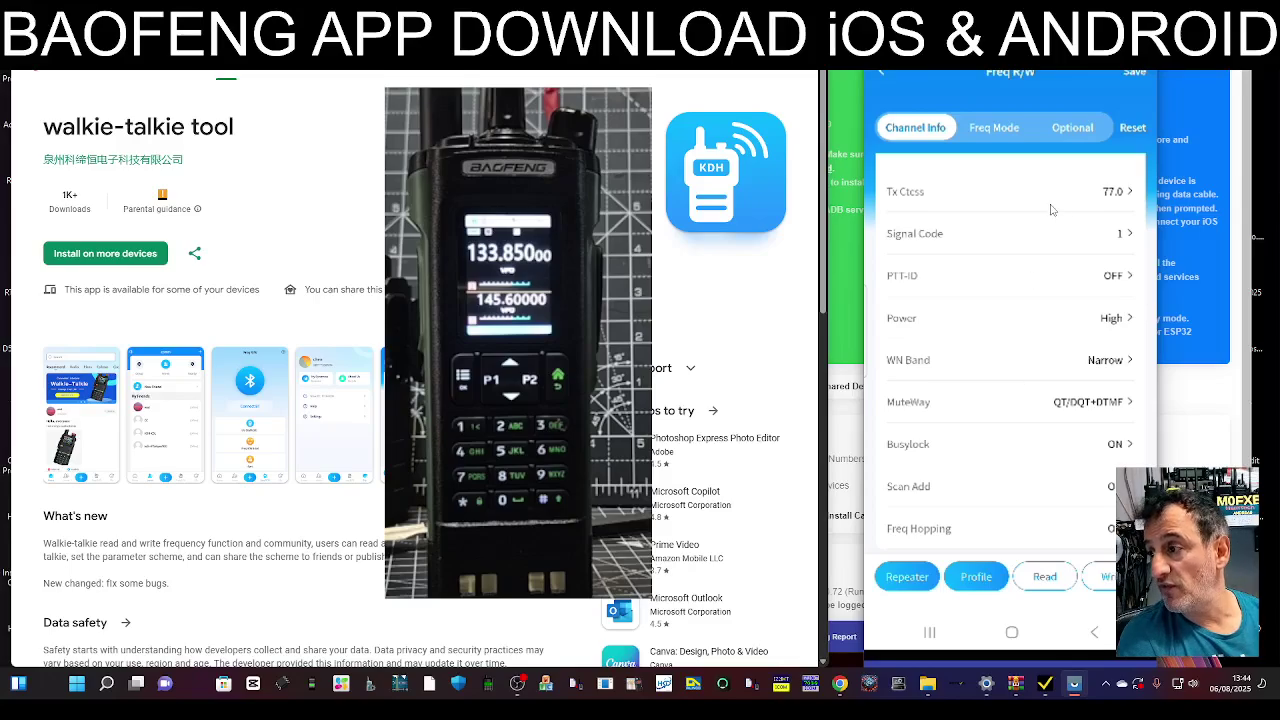
scroll(1042, 293, up, 3)
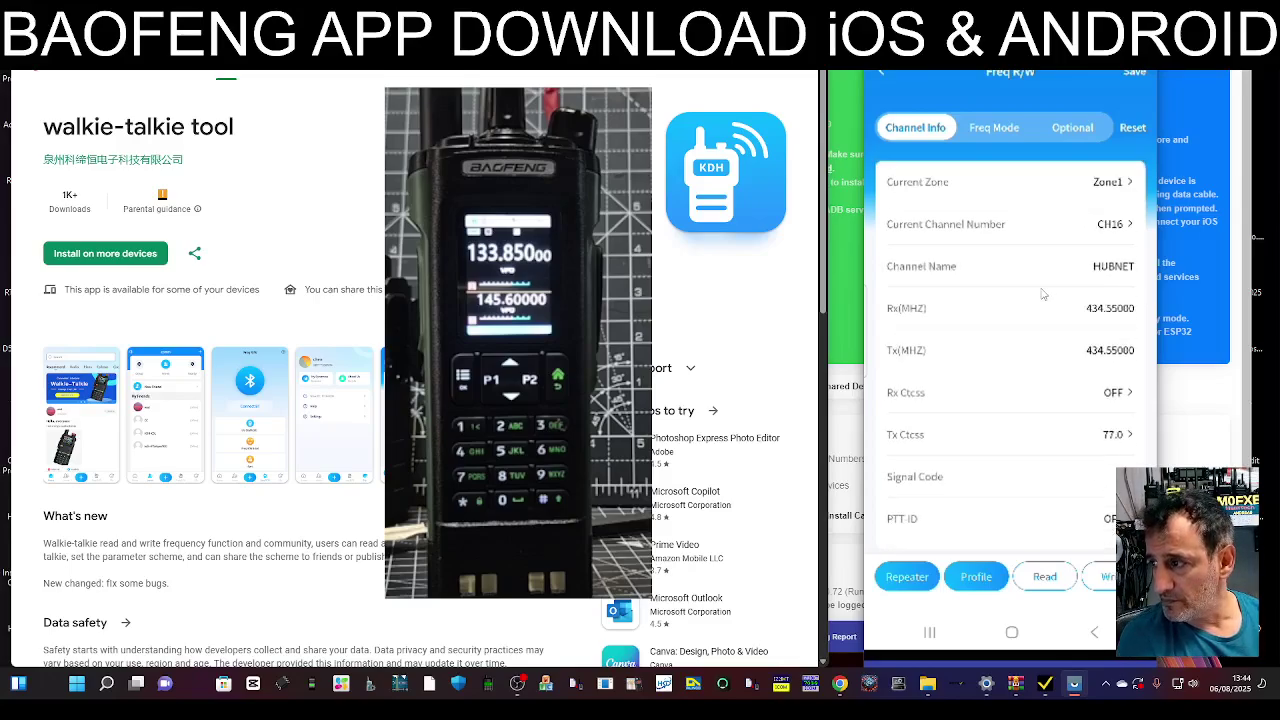
click(1108, 228)
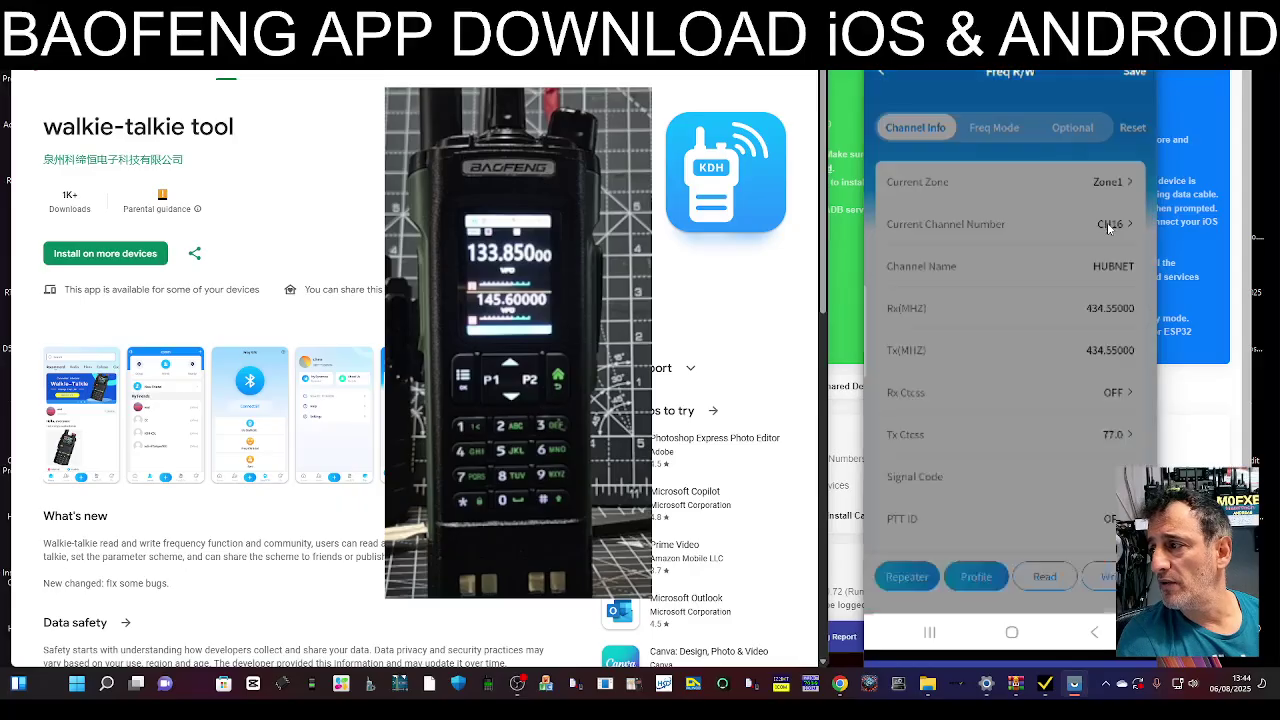
click(885, 284)
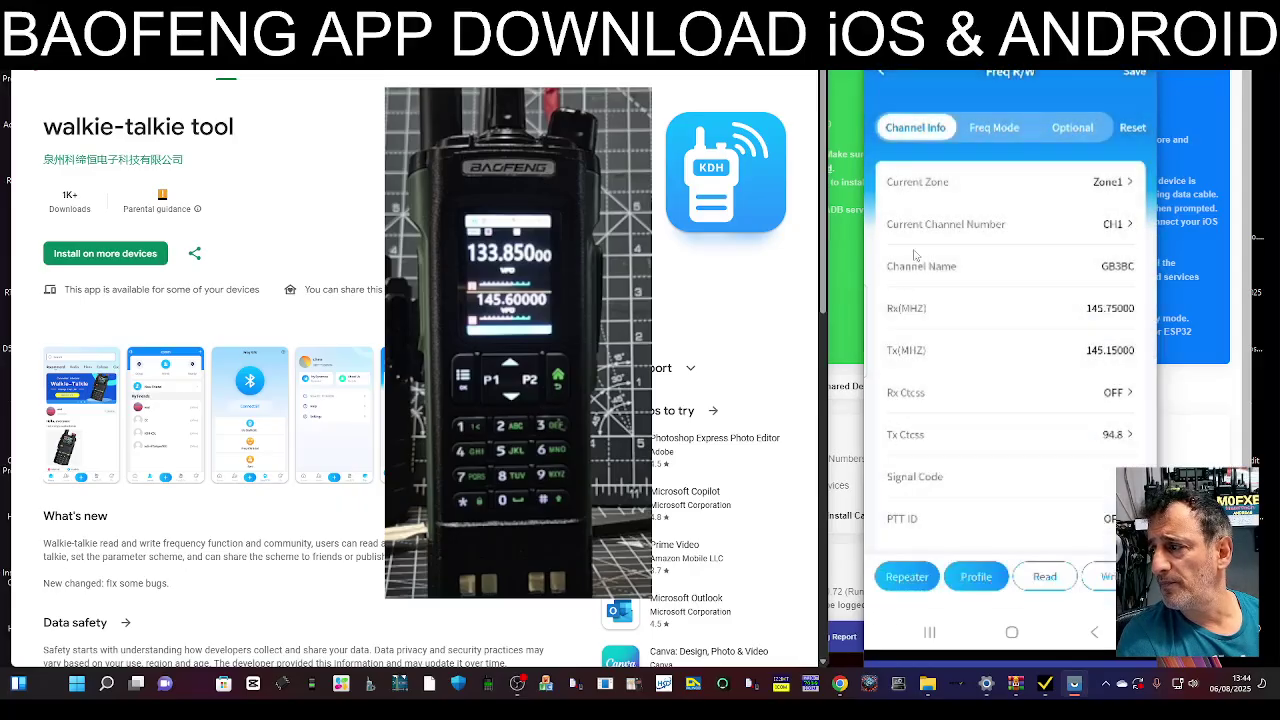
View the A Band frequency mode settings, including its editable offset, without changing the value.
click(997, 130)
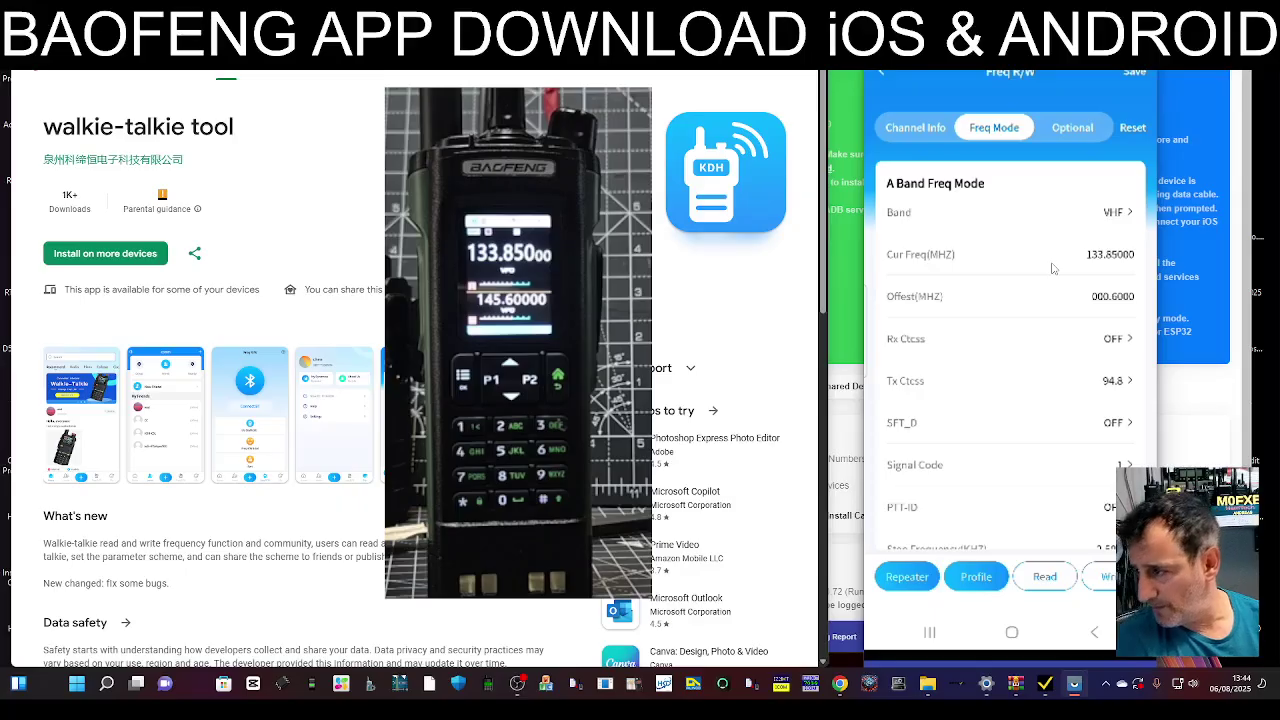
click(1110, 300)
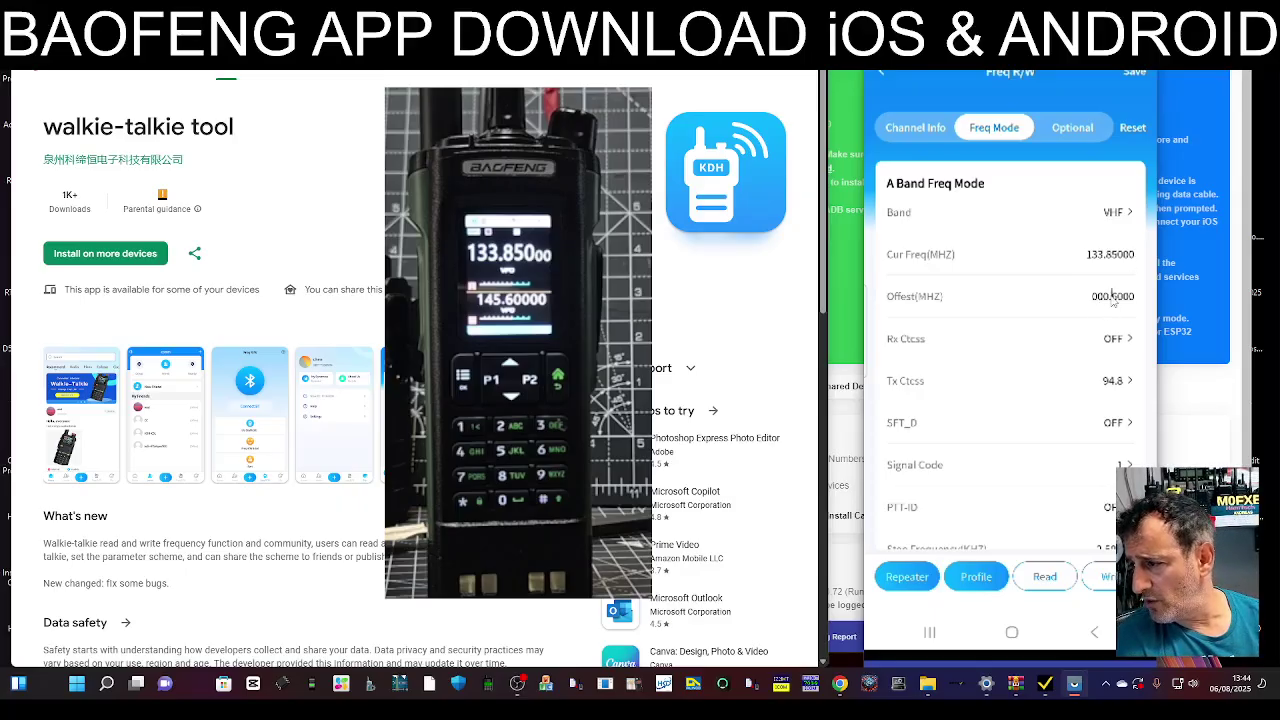
key(Home)
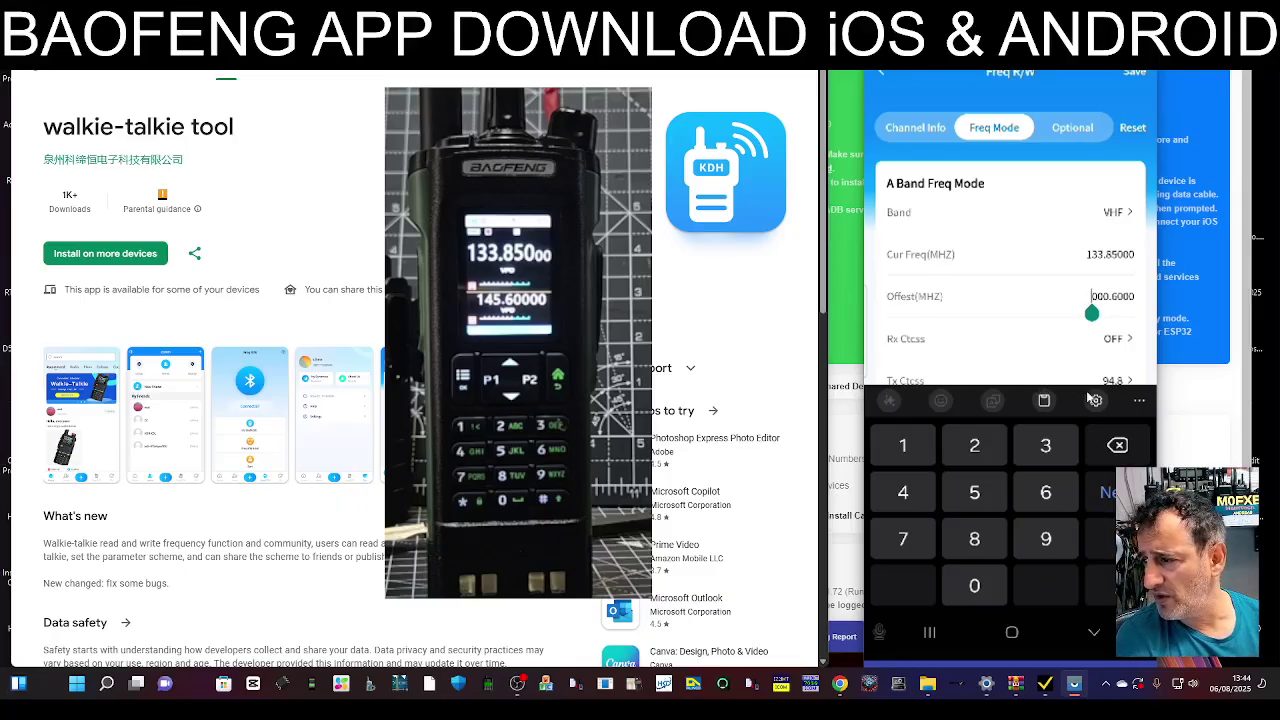
click(1094, 635)
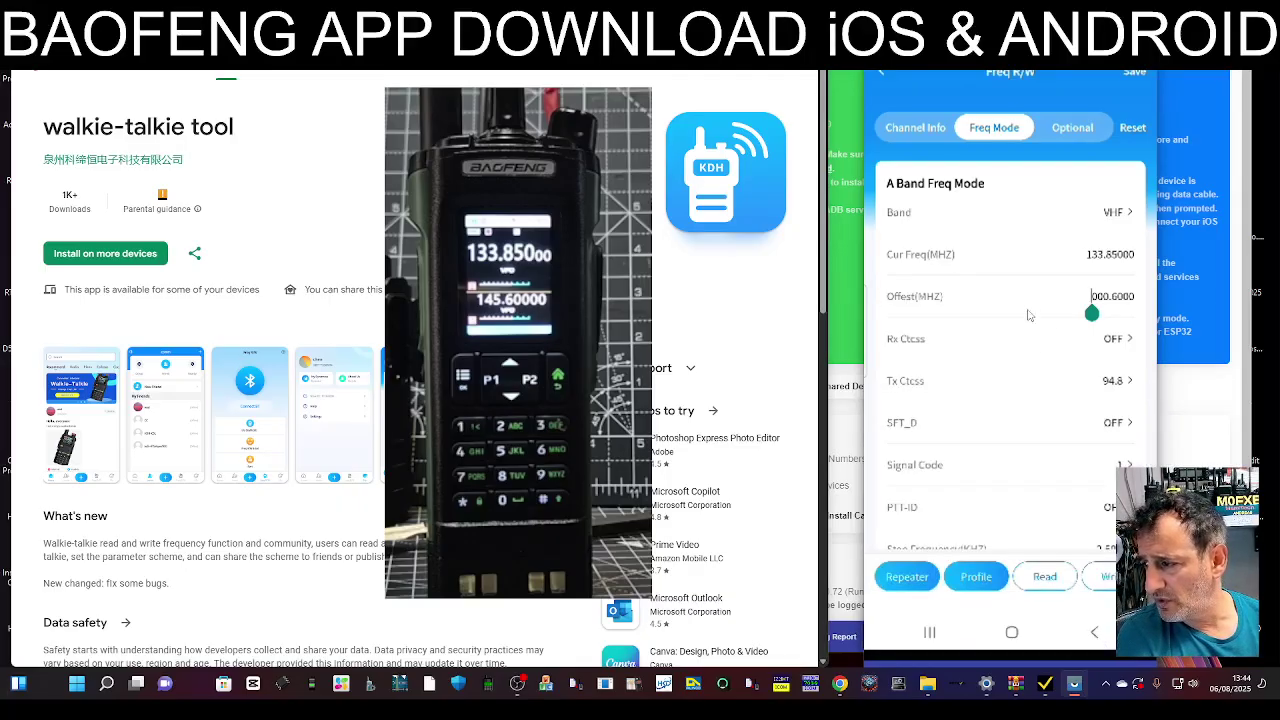
Review the radio's optional settings from squelch through R-TONE and return to the Freq R/W home page.
click(1080, 127)
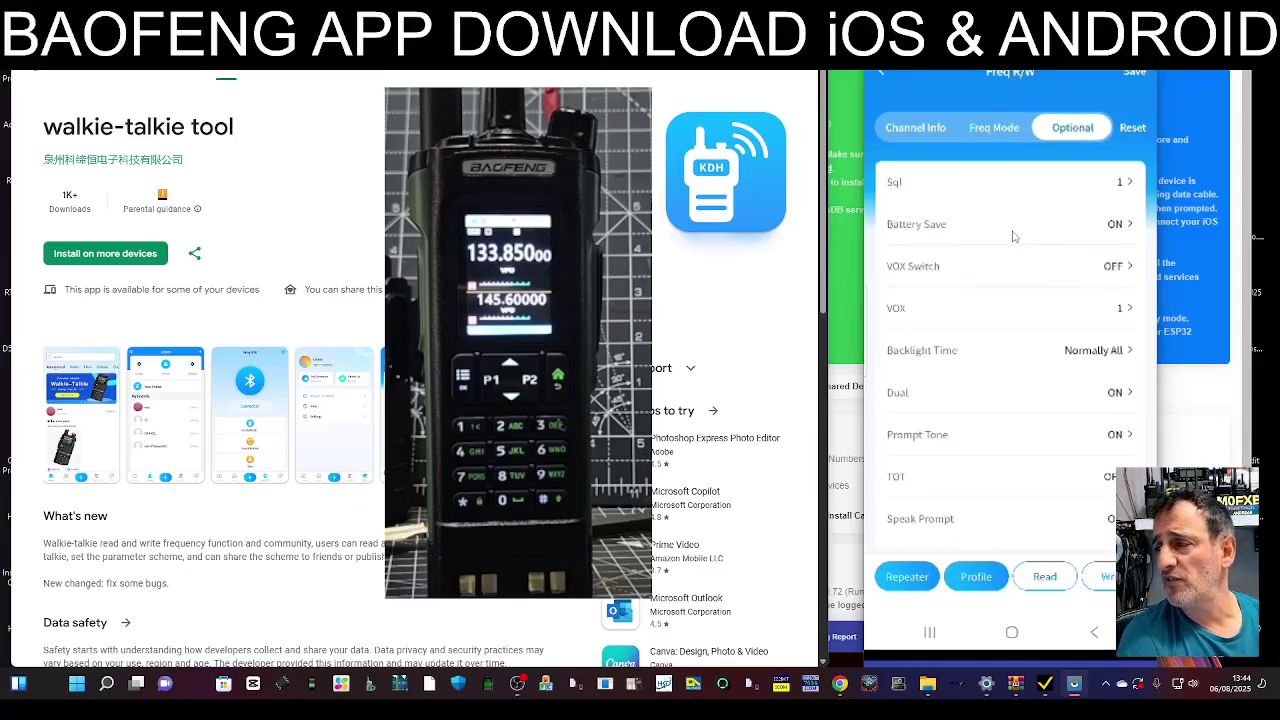
scroll(1043, 256, down, 2)
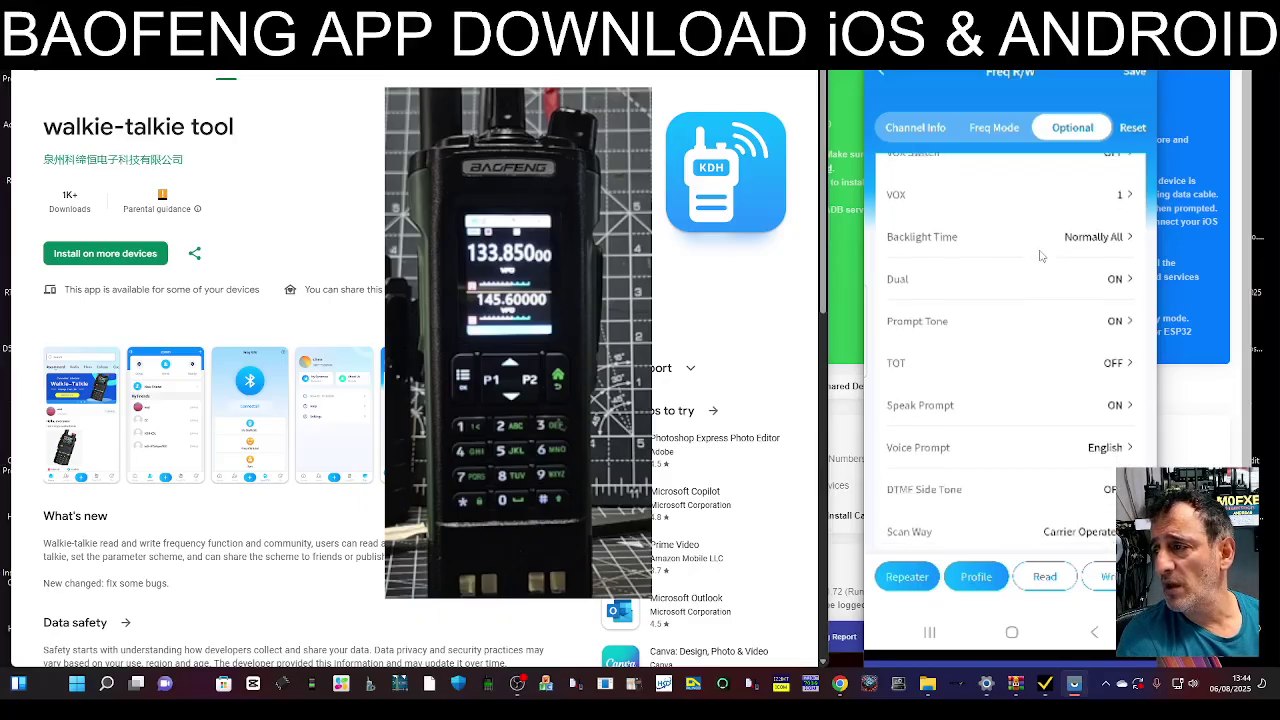
scroll(1035, 267, down, 1)
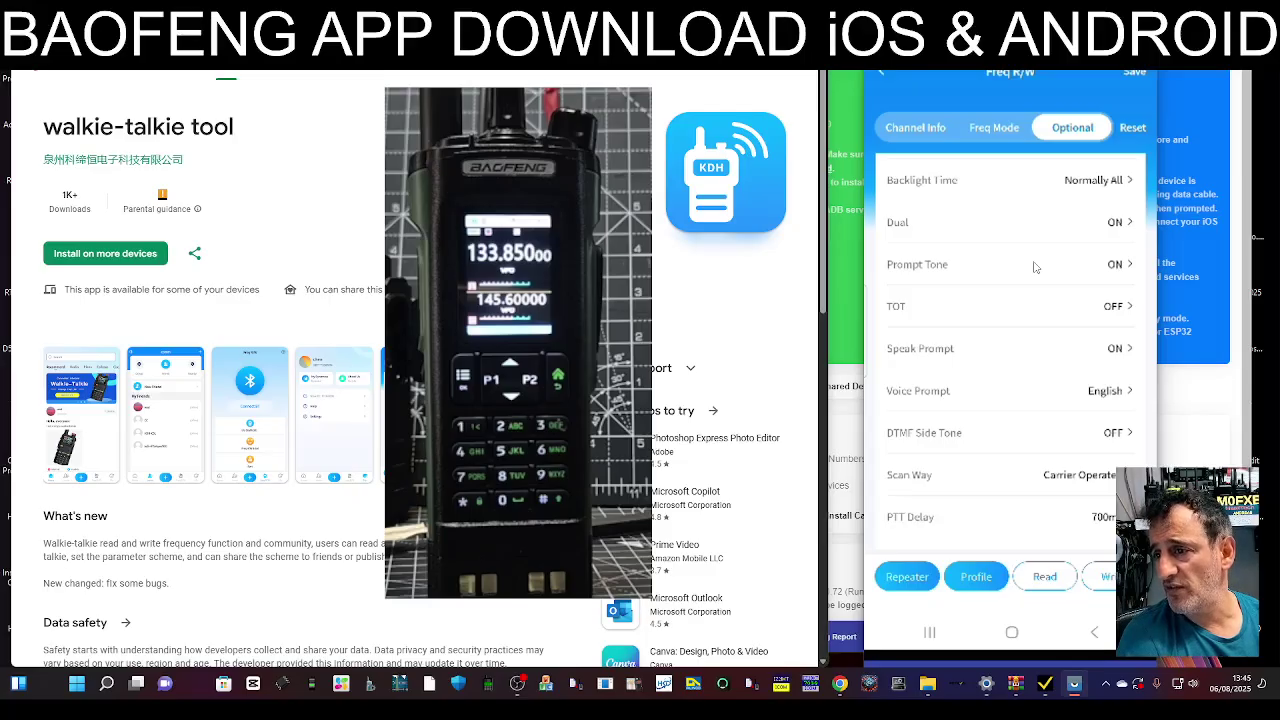
scroll(1035, 267, down, 5)
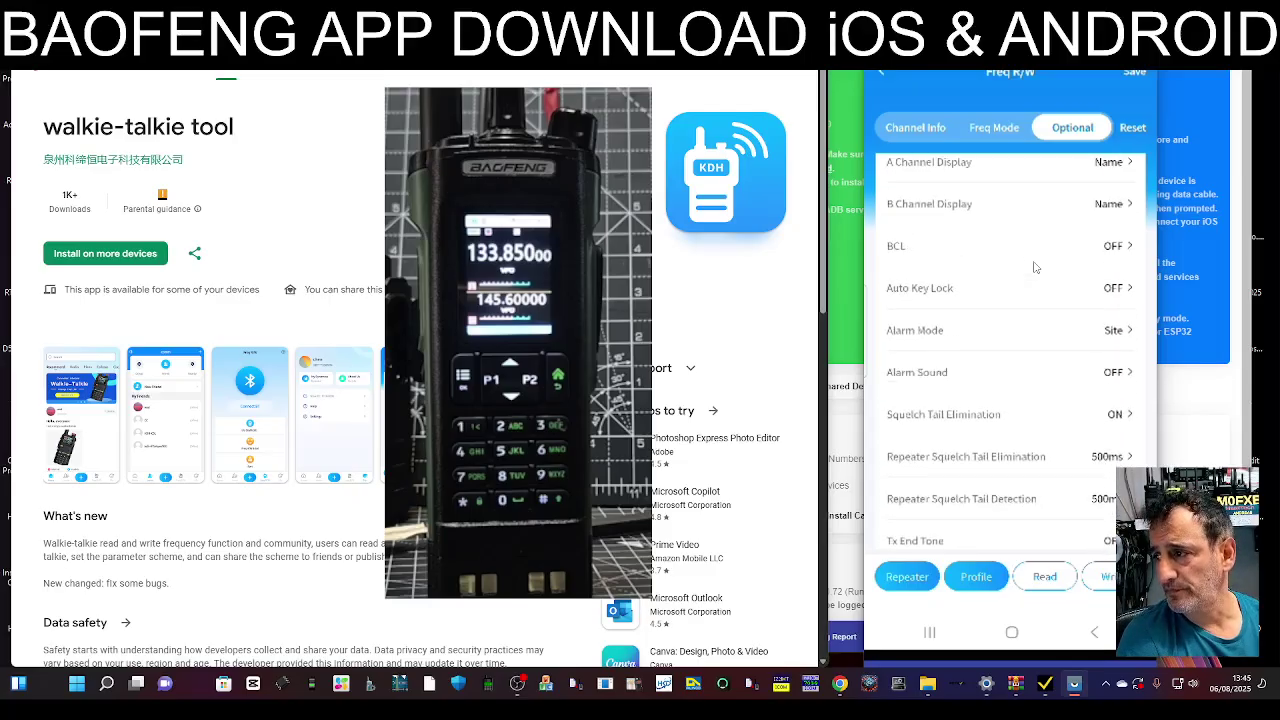
scroll(1035, 267, down, 5)
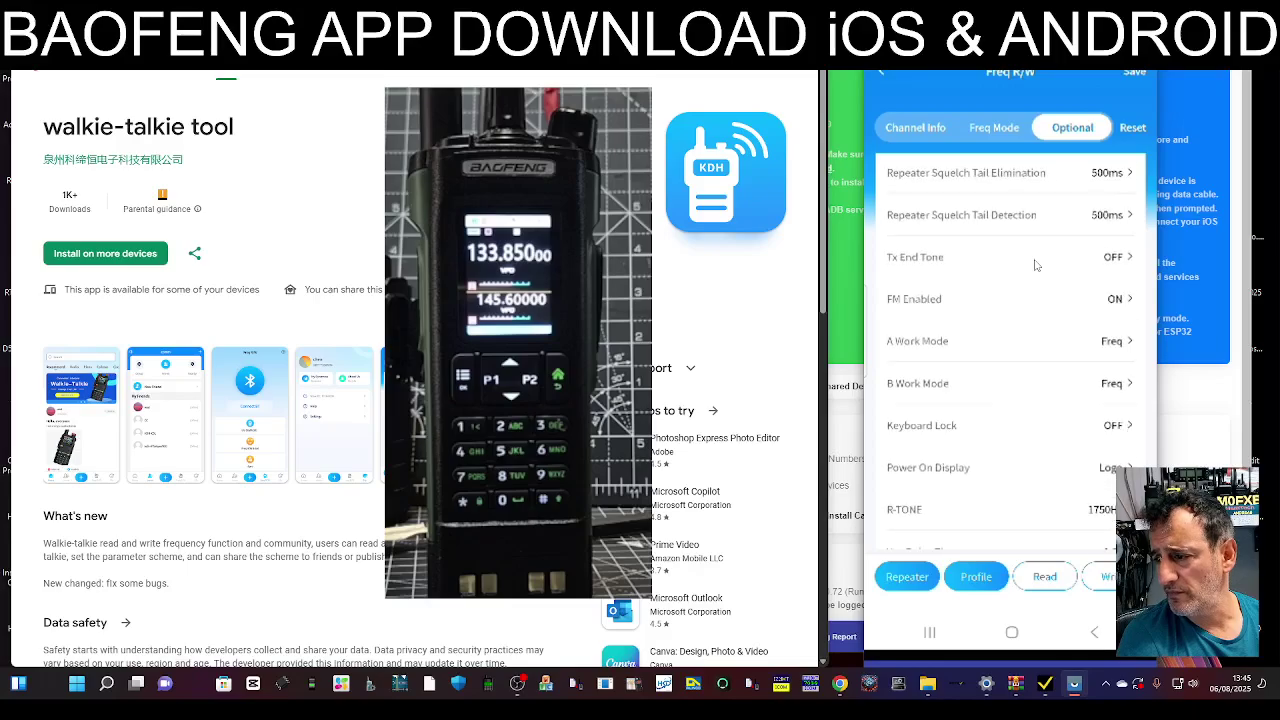
click(1094, 633)
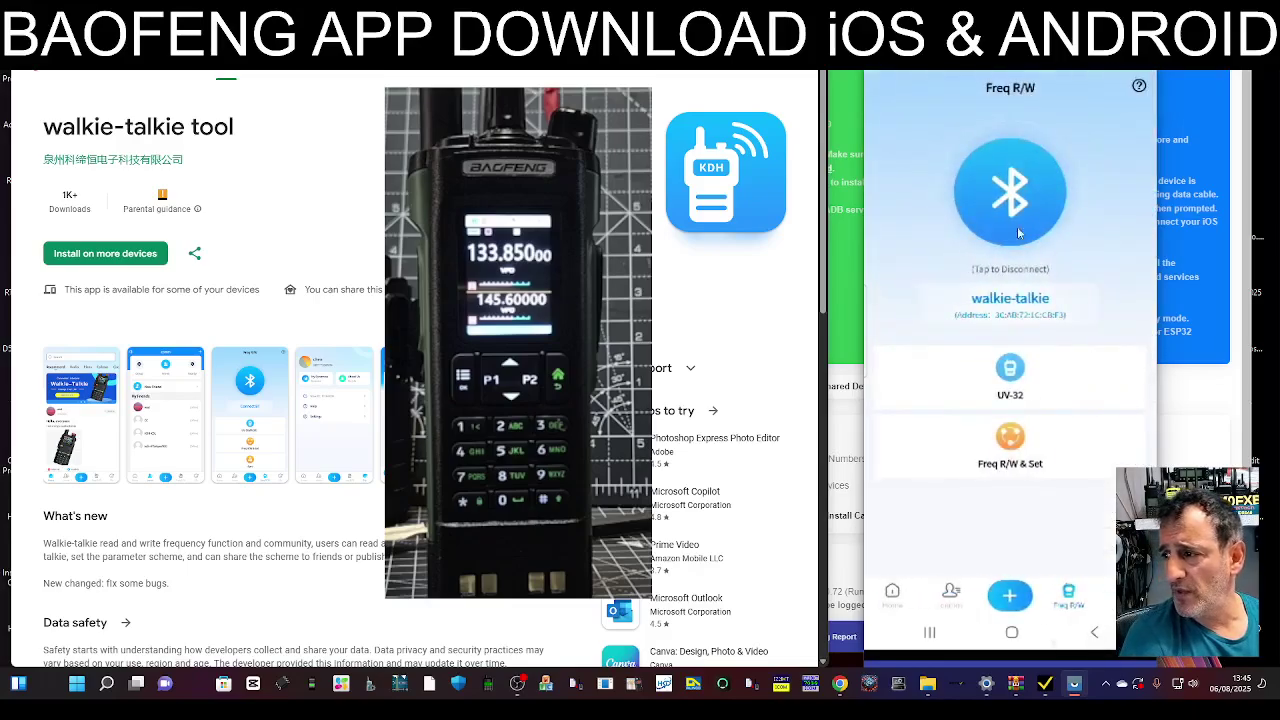
Browse the supported BaoFeng models and the list of other radio brands, then leave the model selection without choosing a different one.
click(1010, 369)
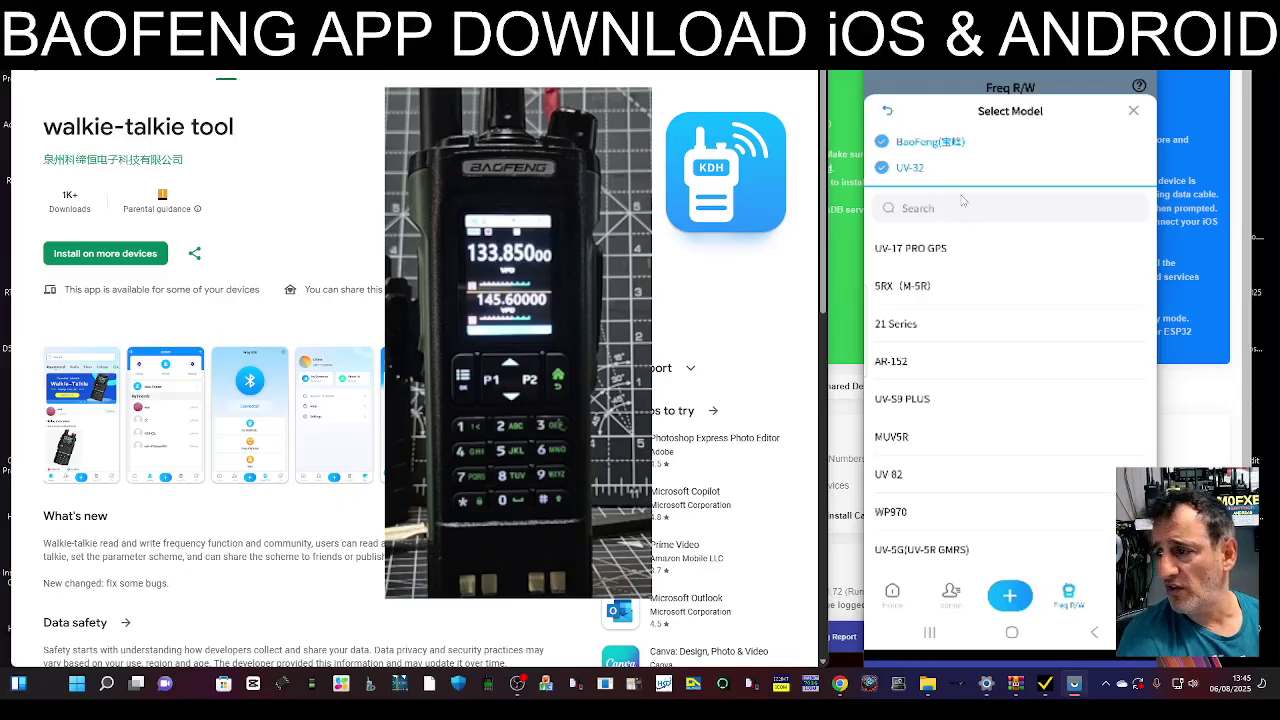
scroll(1006, 309, down, 5)
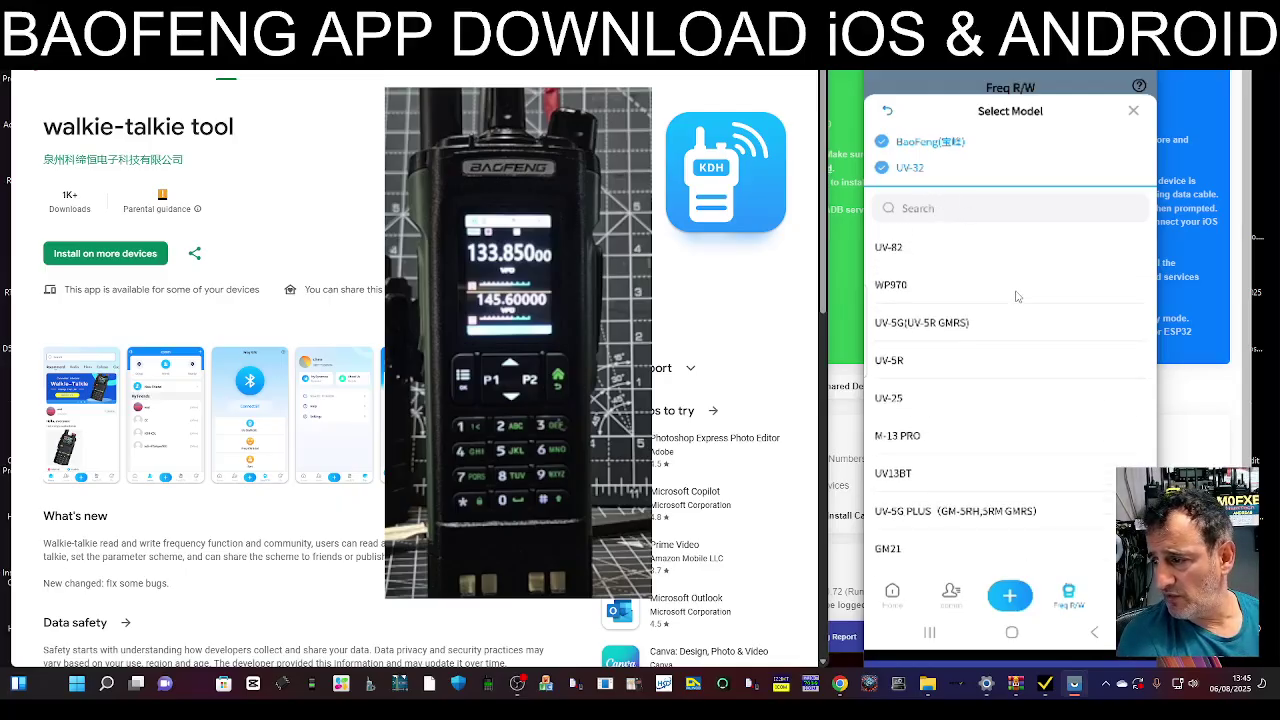
scroll(1026, 296, down, 5)
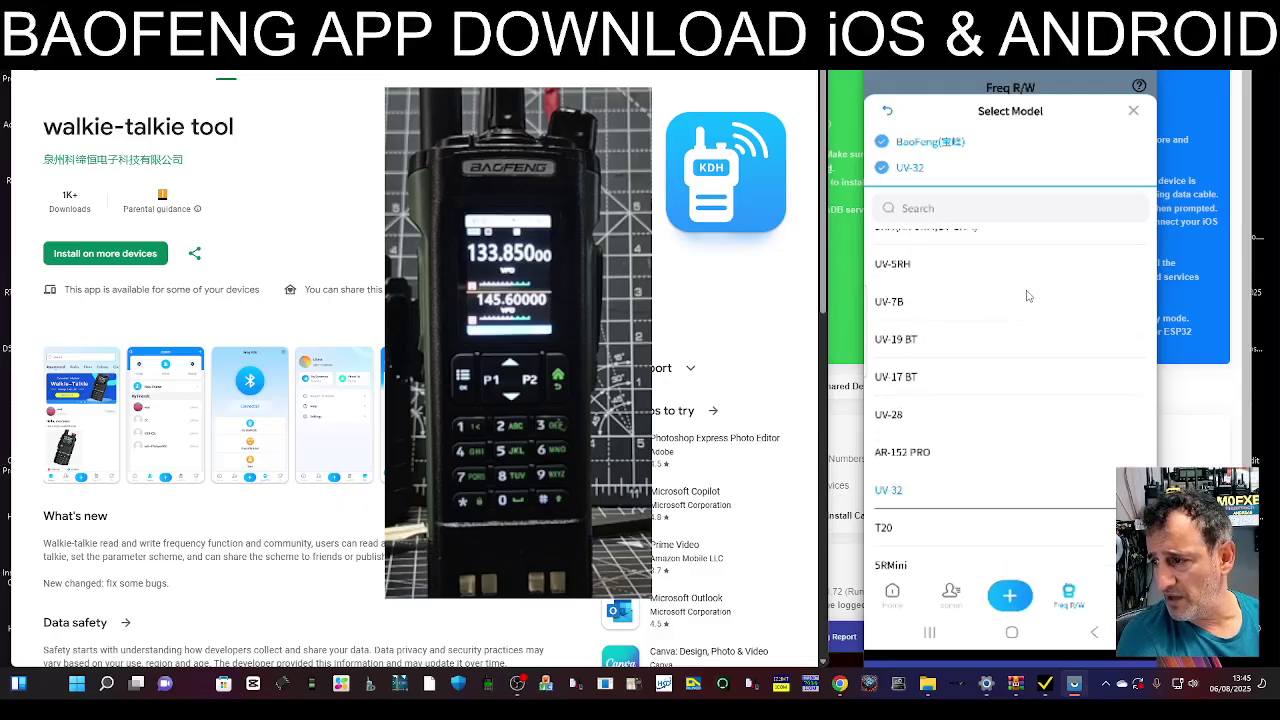
scroll(1028, 296, up, 3)
scroll(1028, 296, down, 5)
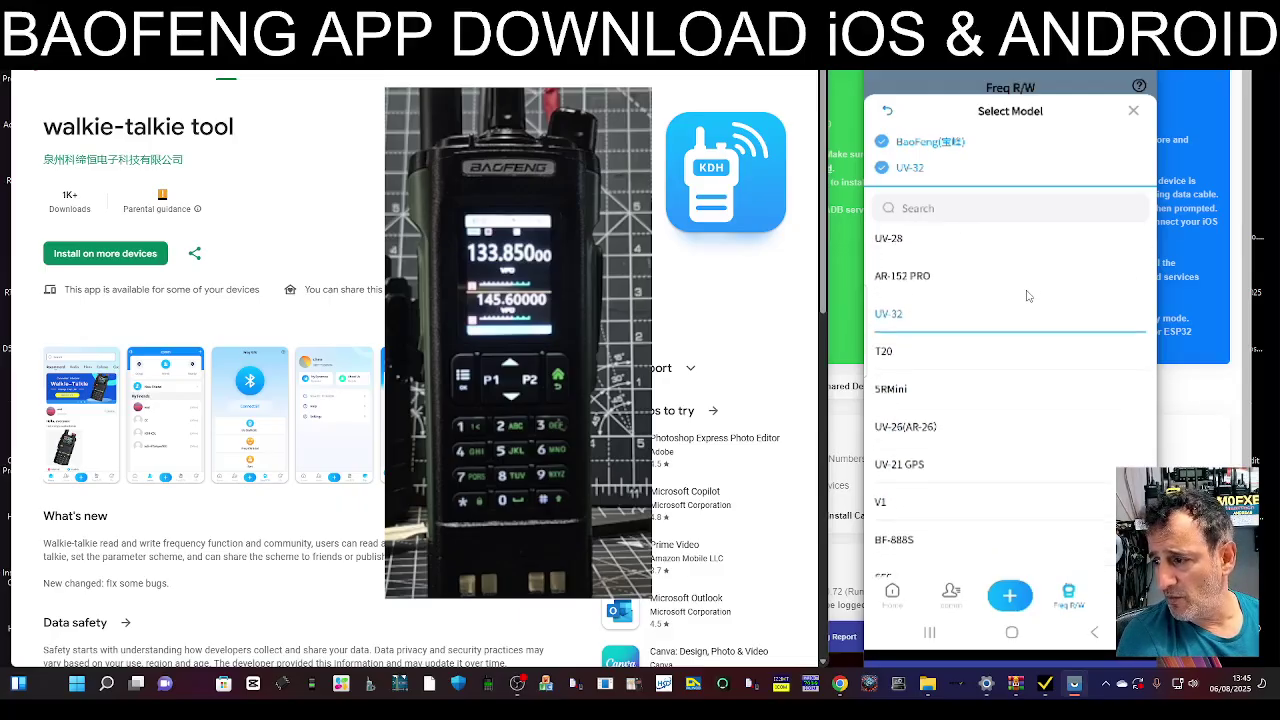
scroll(1027, 296, up, 5)
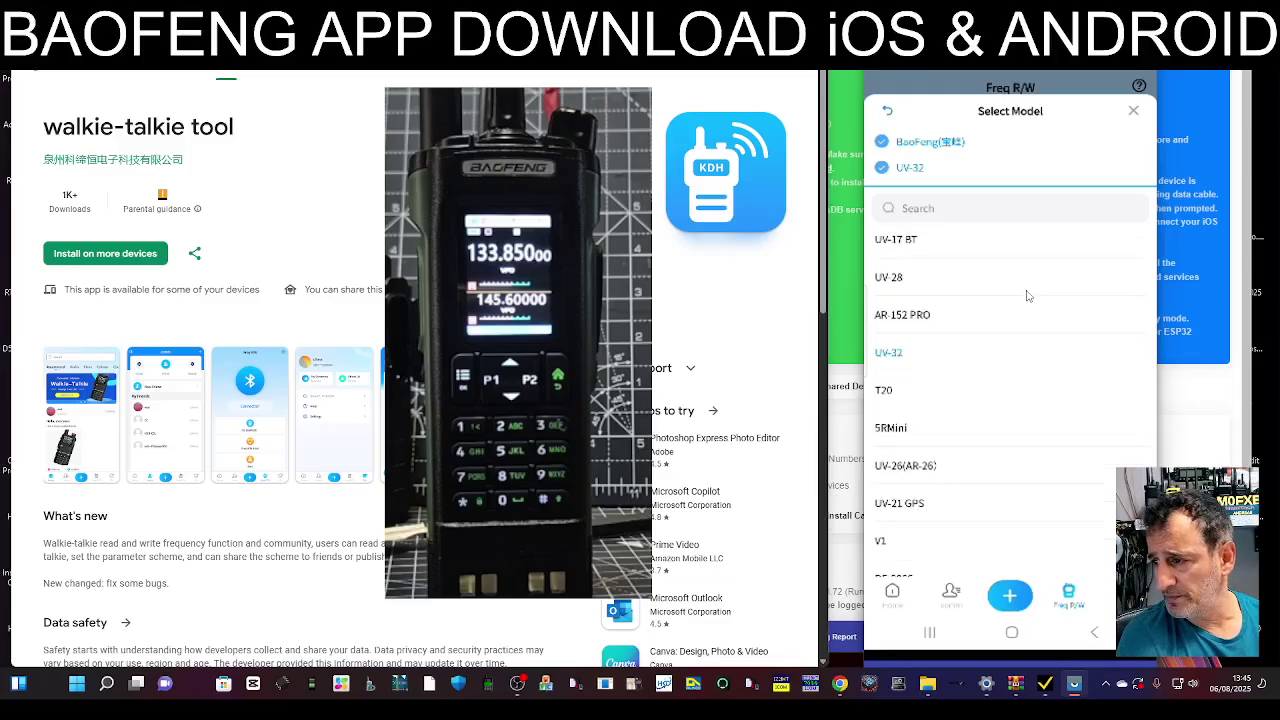
scroll(1027, 296, up, 4)
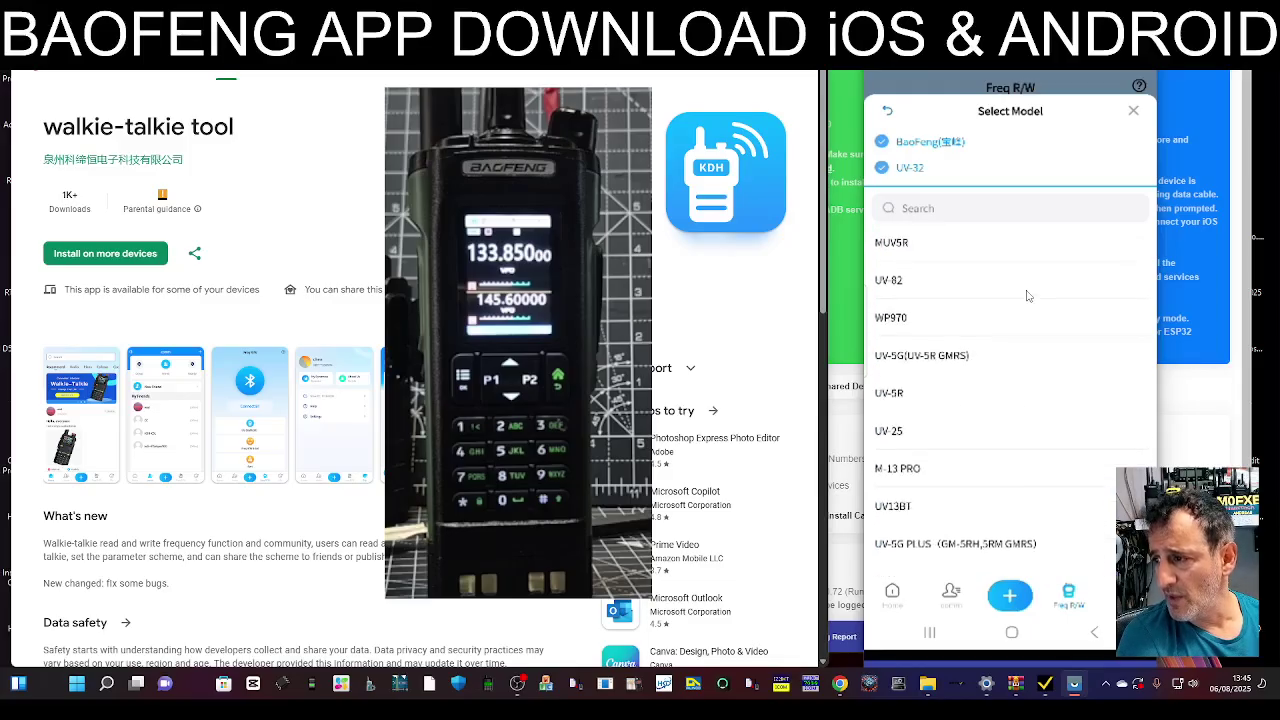
scroll(1033, 297, down, 8)
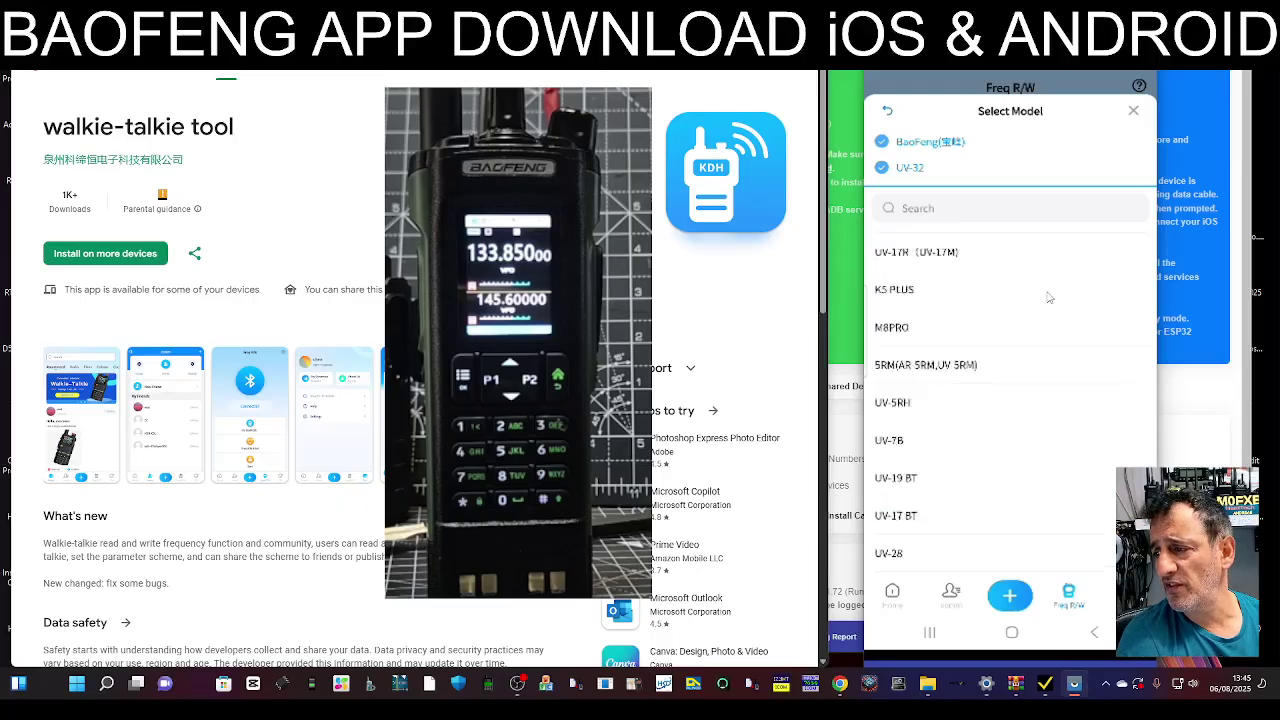
scroll(1049, 297, down, 2)
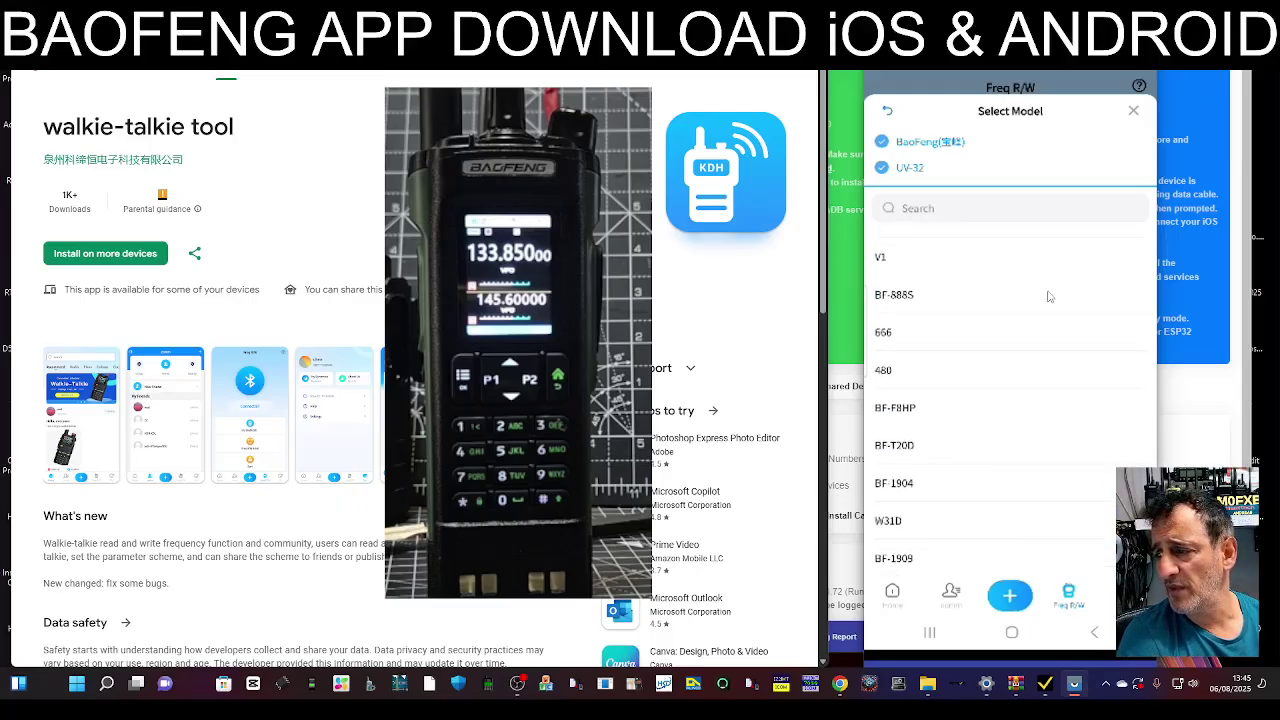
scroll(1049, 296, up, 10)
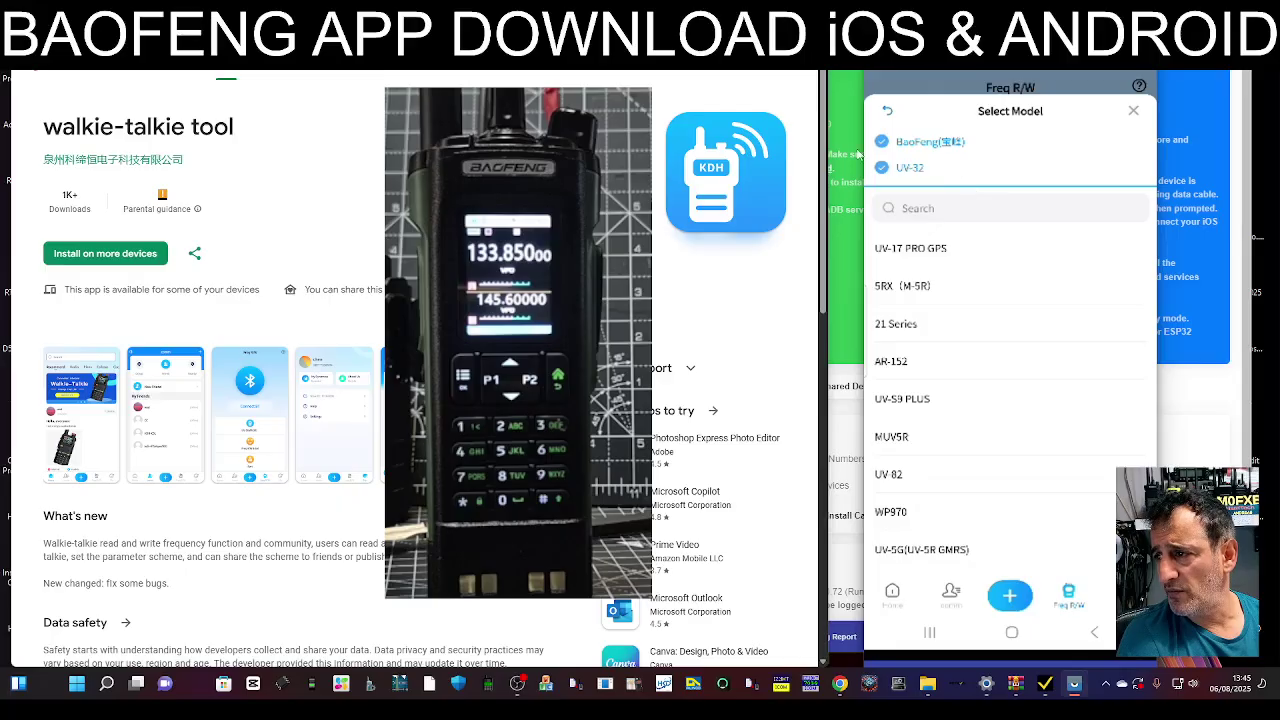
click(885, 113)
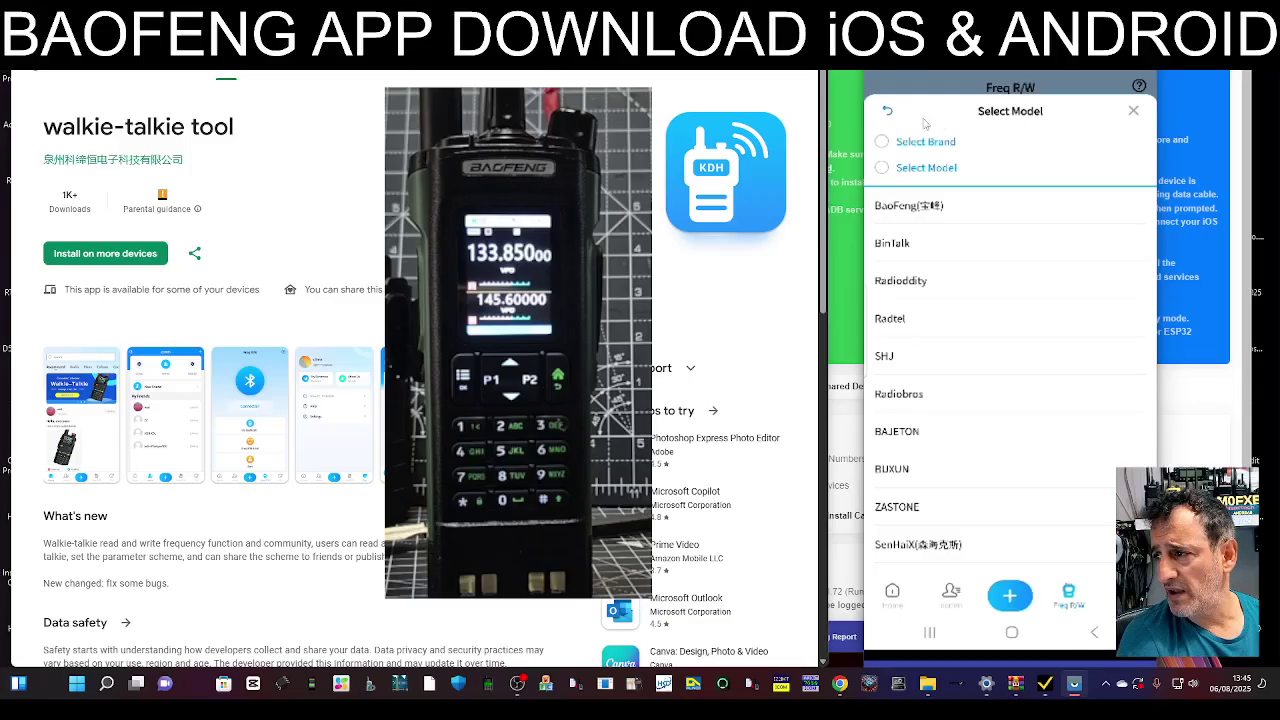
click(892, 117)
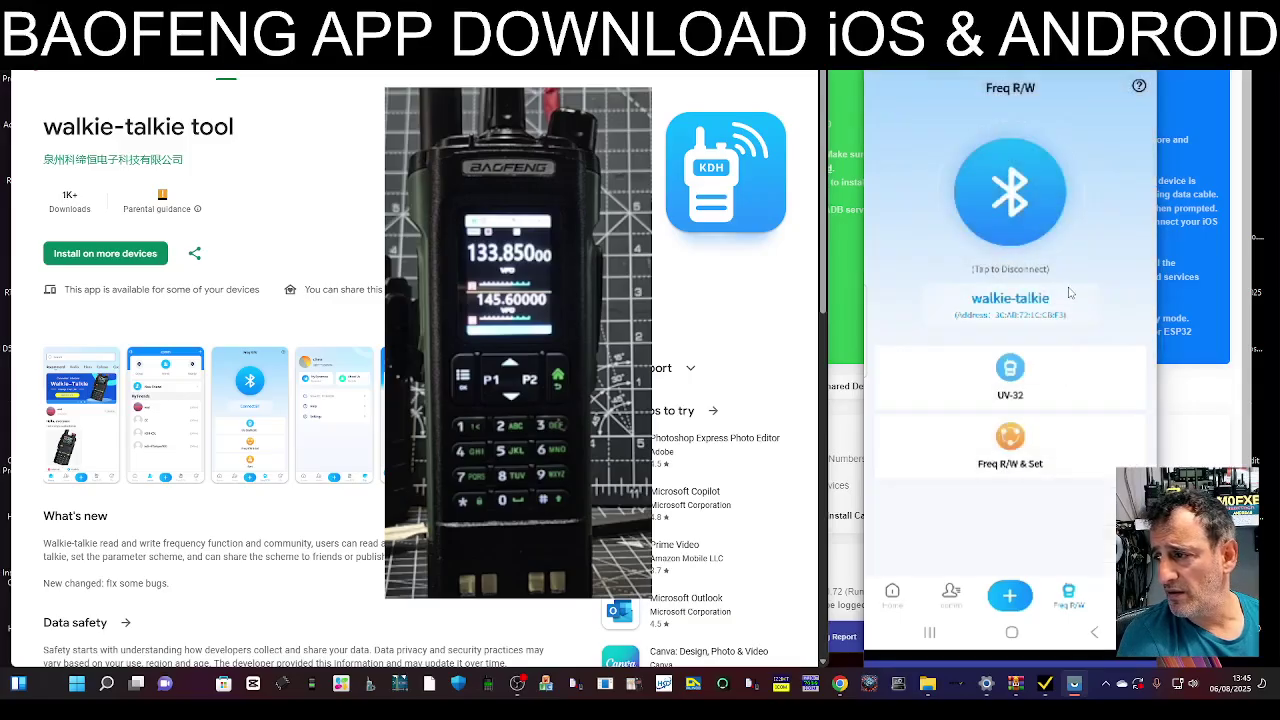
Disconnect the Bluetooth link to the radio and reconnect to the walkie-talkie device.
click(992, 209)
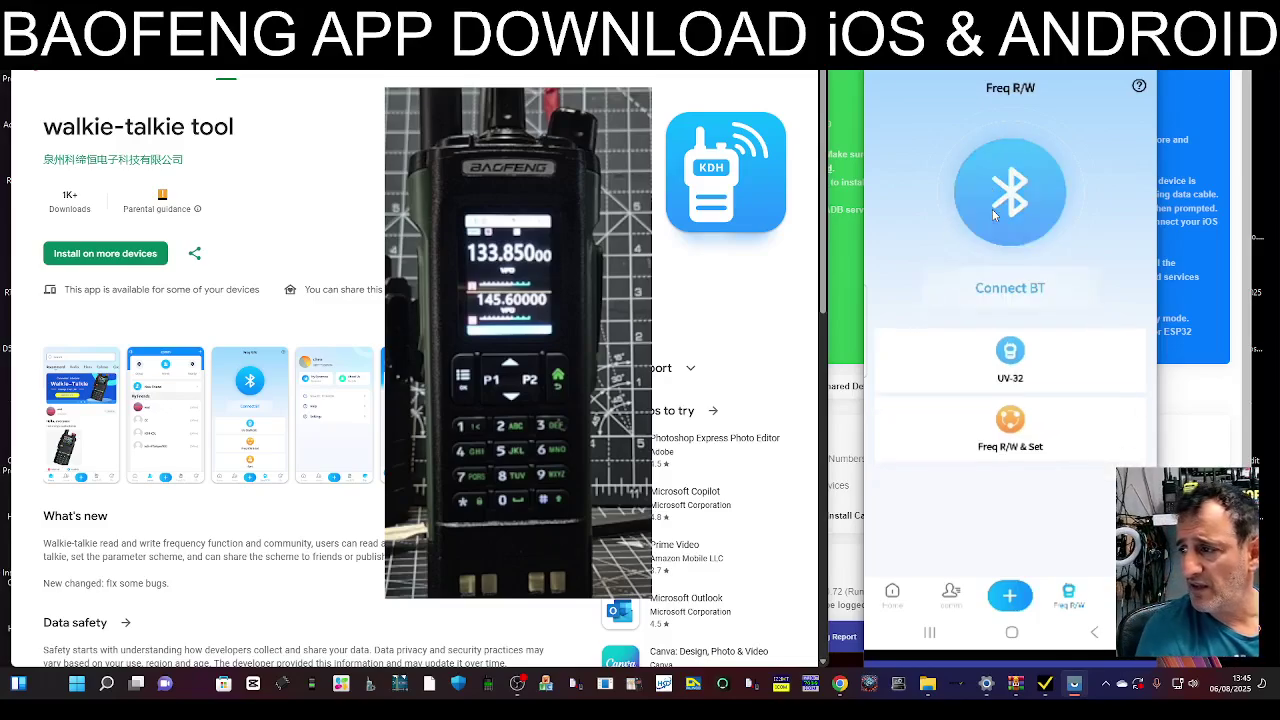
click(1017, 291)
click(982, 152)
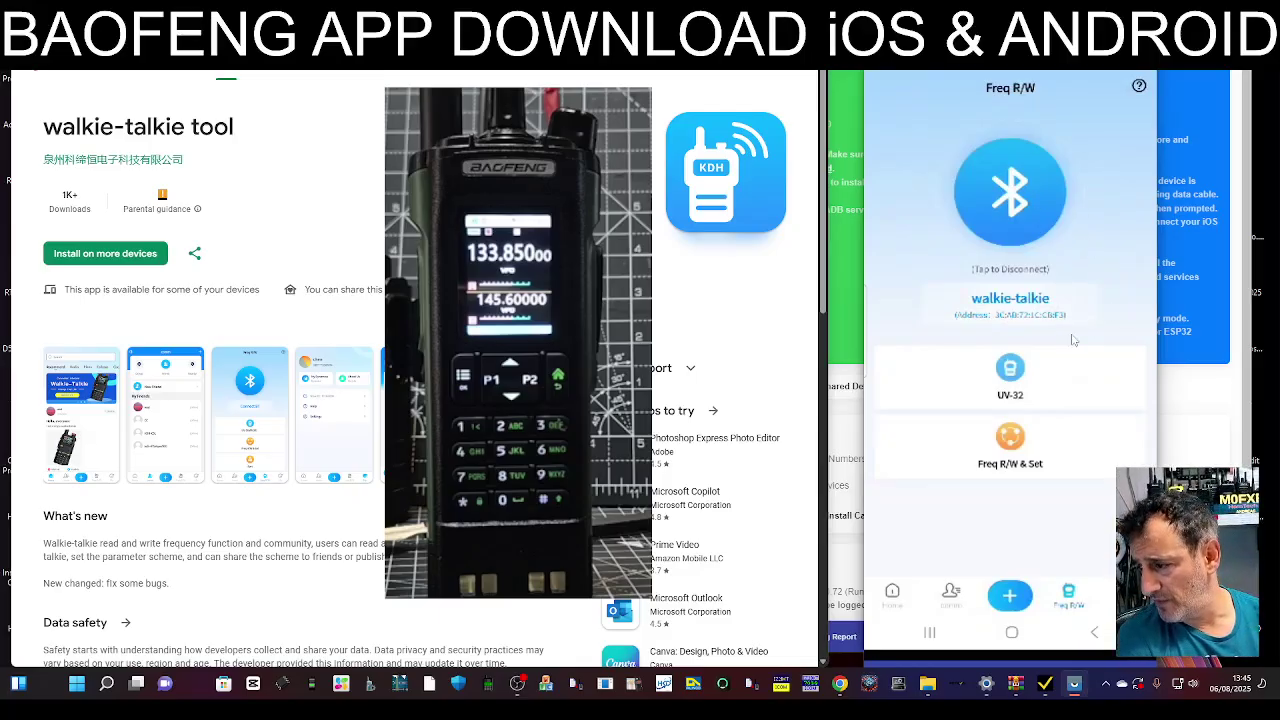
Open the comm section and transmit a short voice message to the selected group.
click(950, 594)
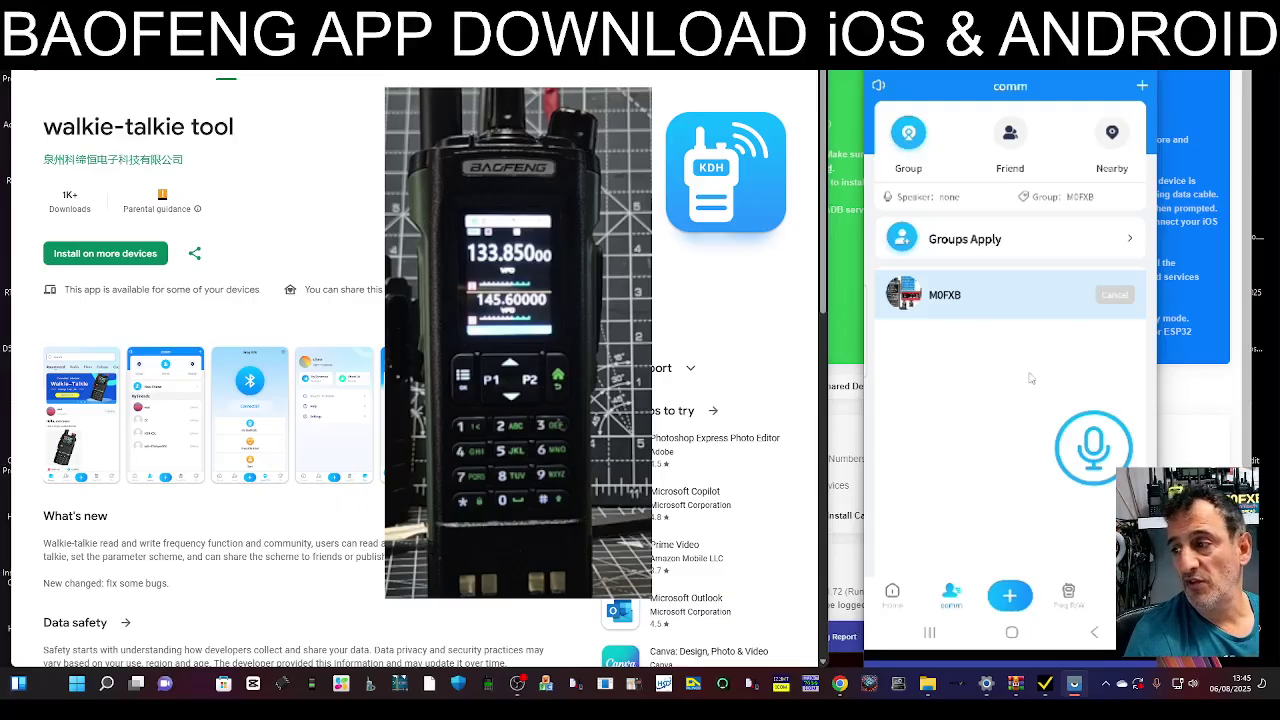
click(1100, 464)
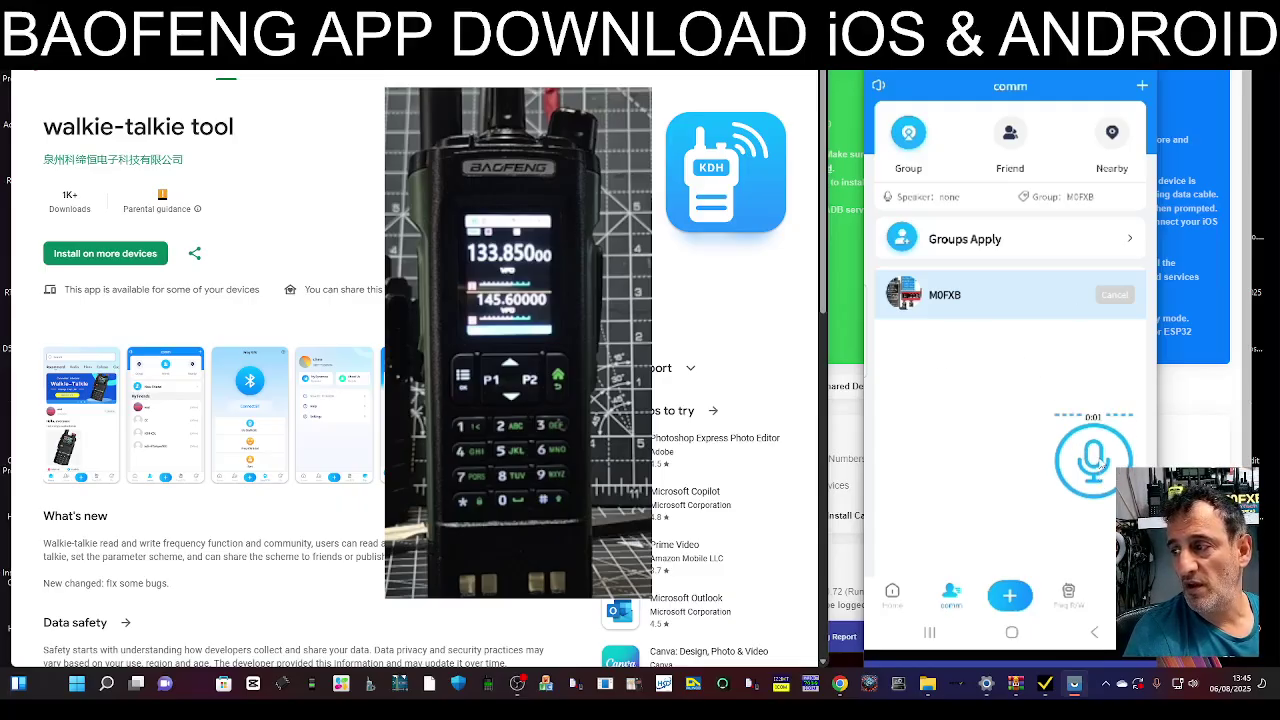
click(1100, 462)
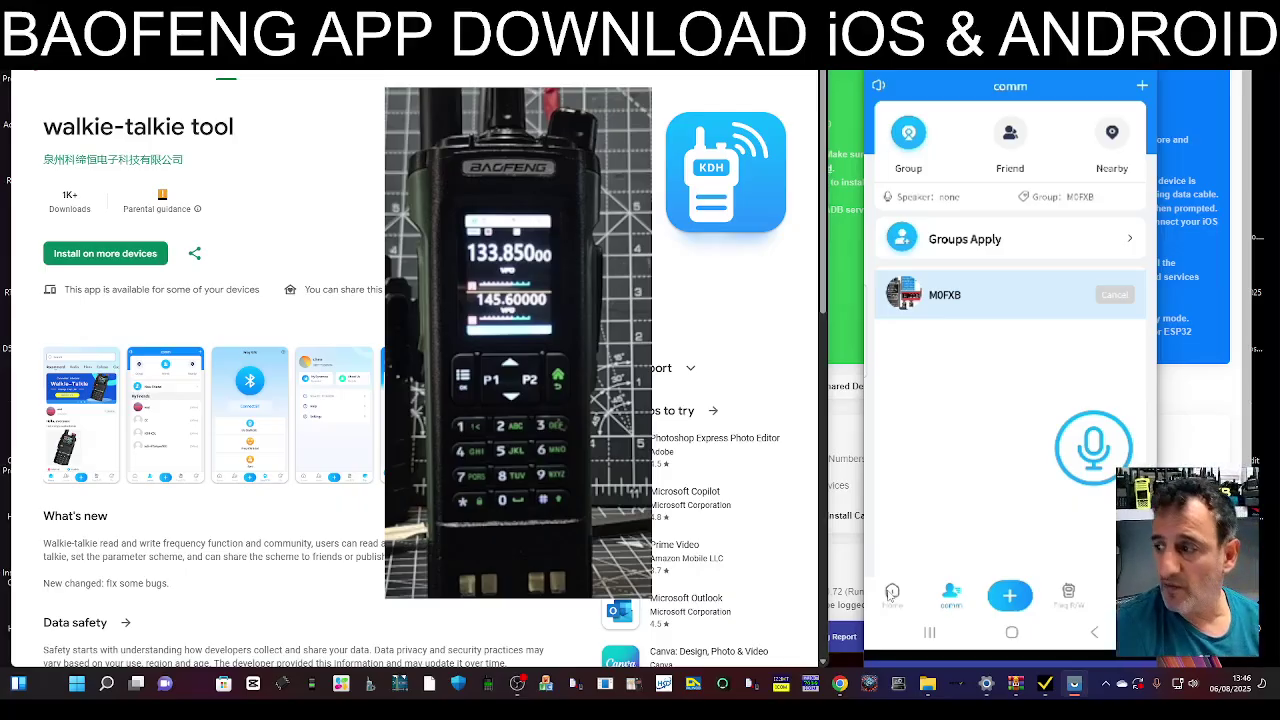
Browse the recommended community posts on the app's home page.
click(891, 594)
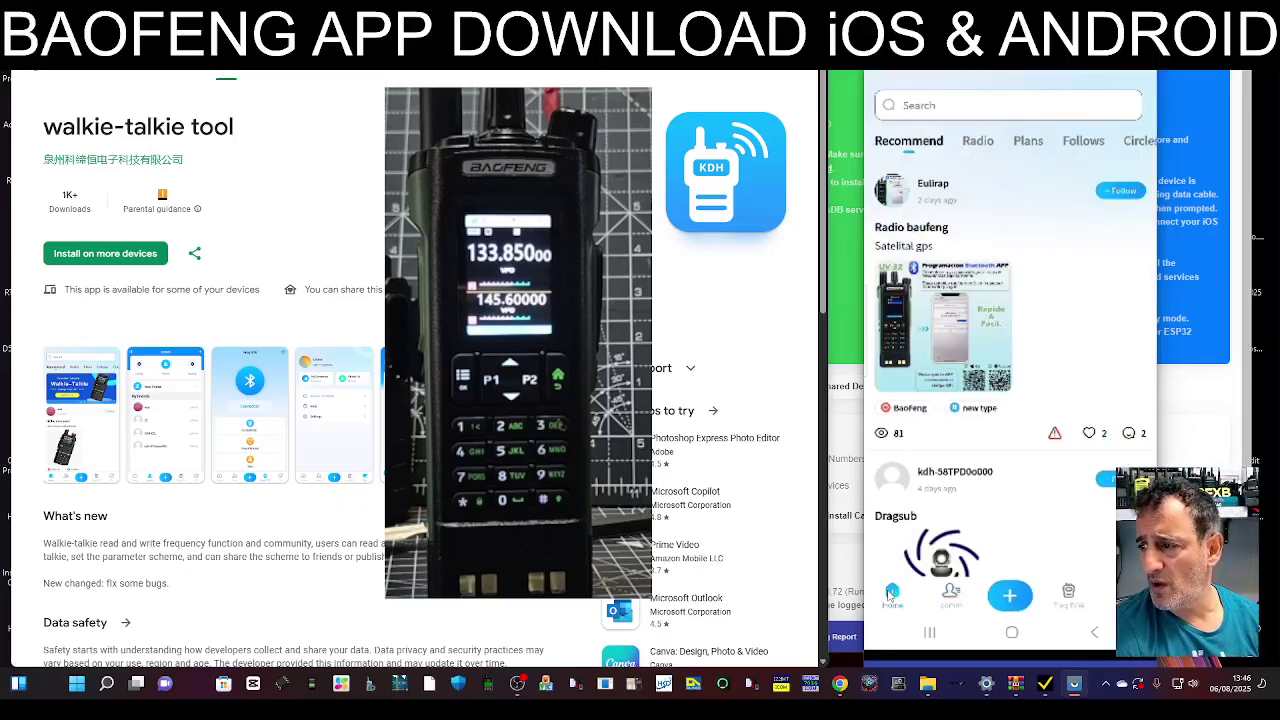
scroll(1010, 410, down, 5)
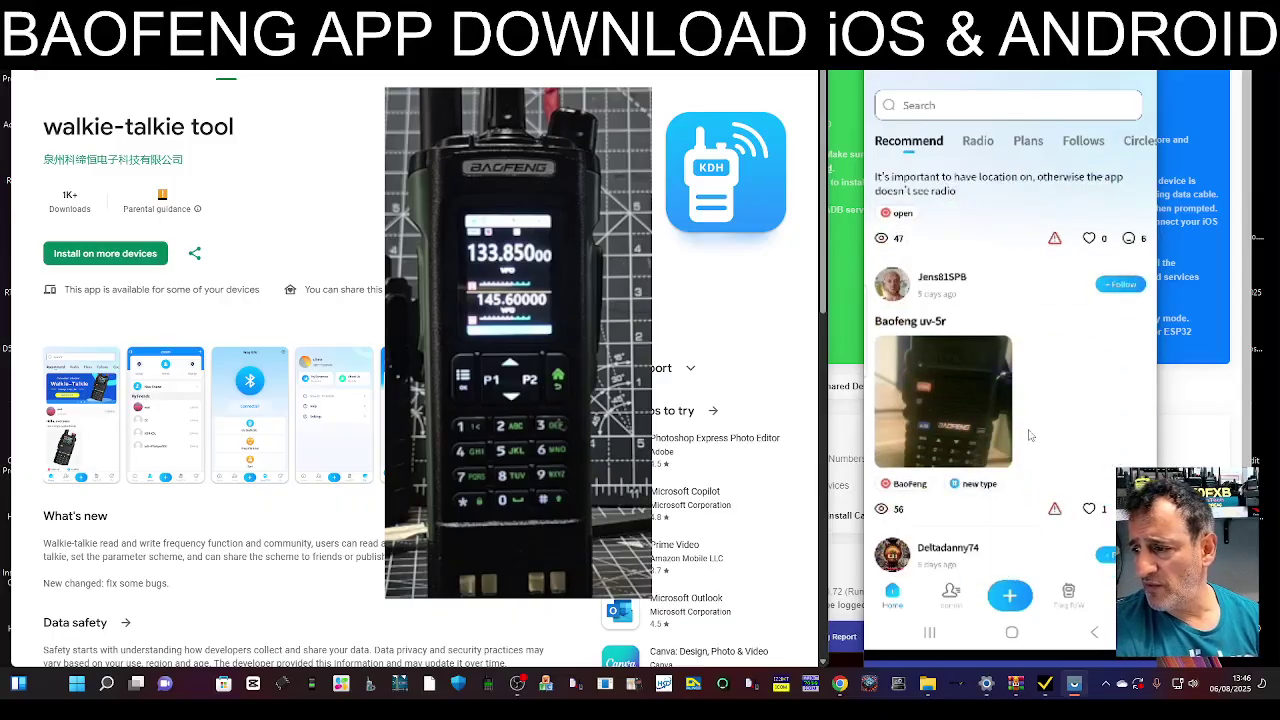
scroll(1032, 436, down, 5)
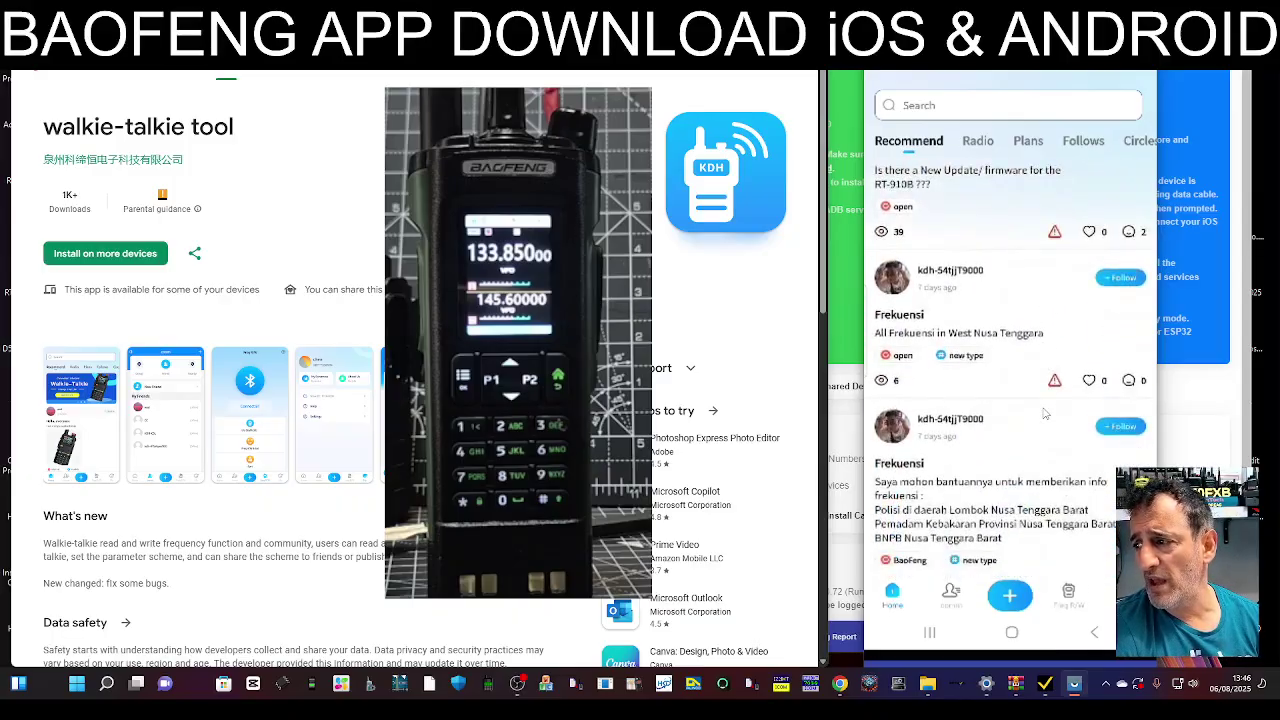
scroll(1095, 365, down, 5)
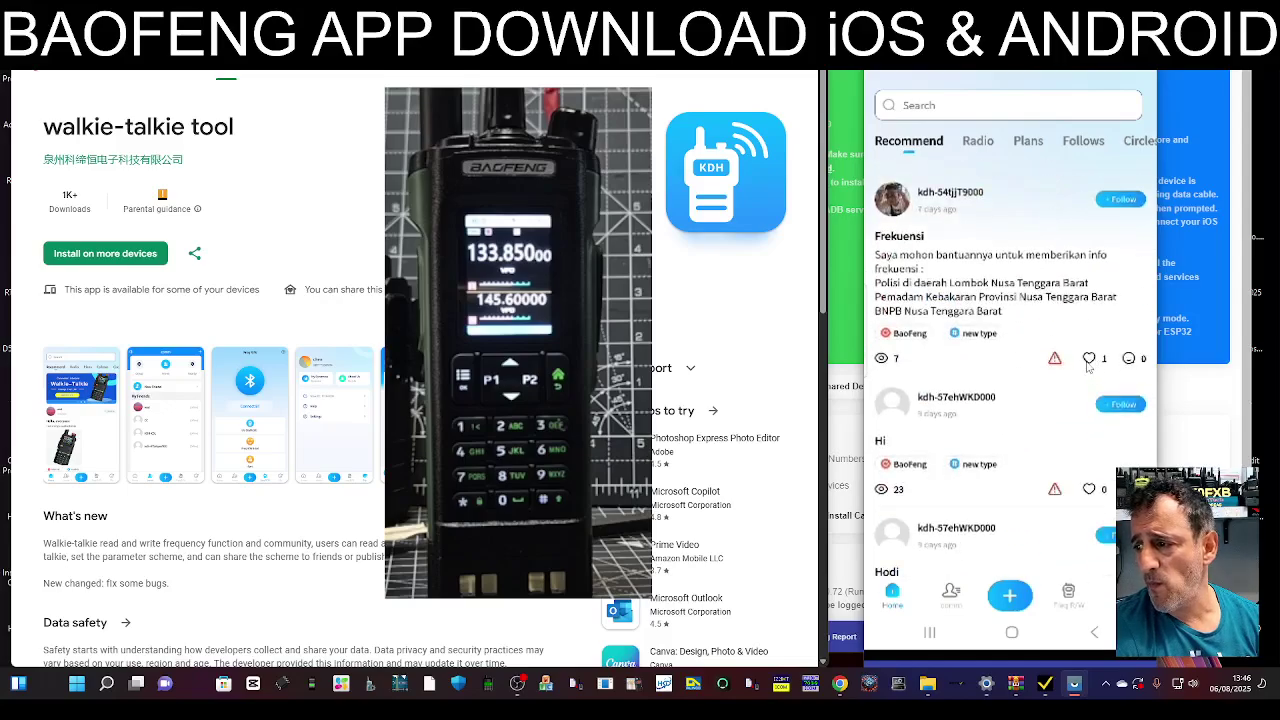
scroll(1087, 382, up, 8)
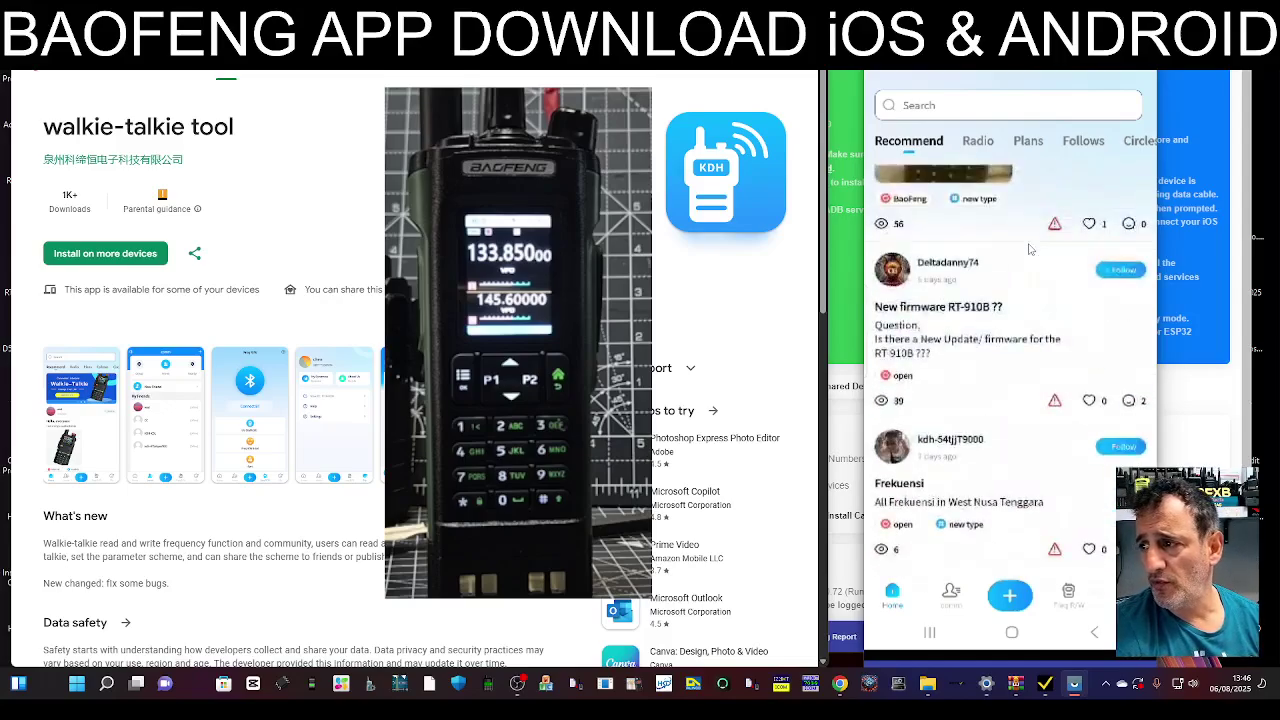
scroll(1029, 248, up, 5)
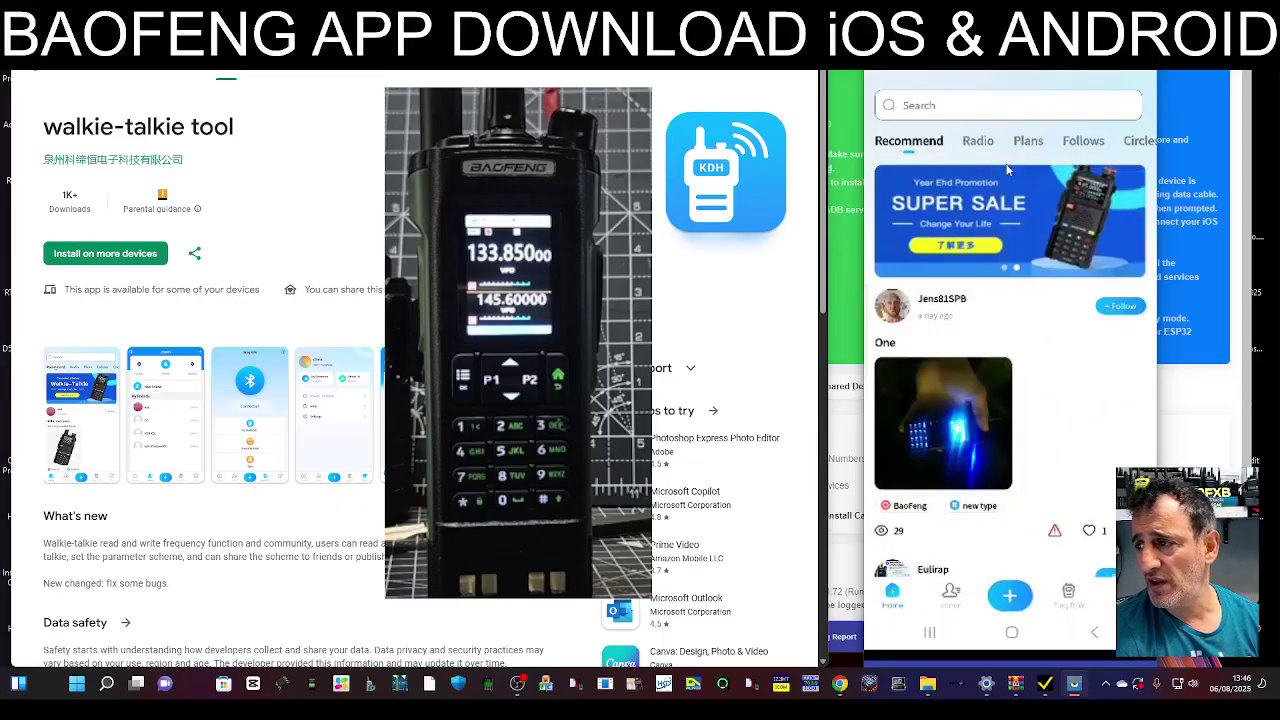
Join the UV-32 community from the full list of walkie-talkie models in the Radio section.
click(985, 146)
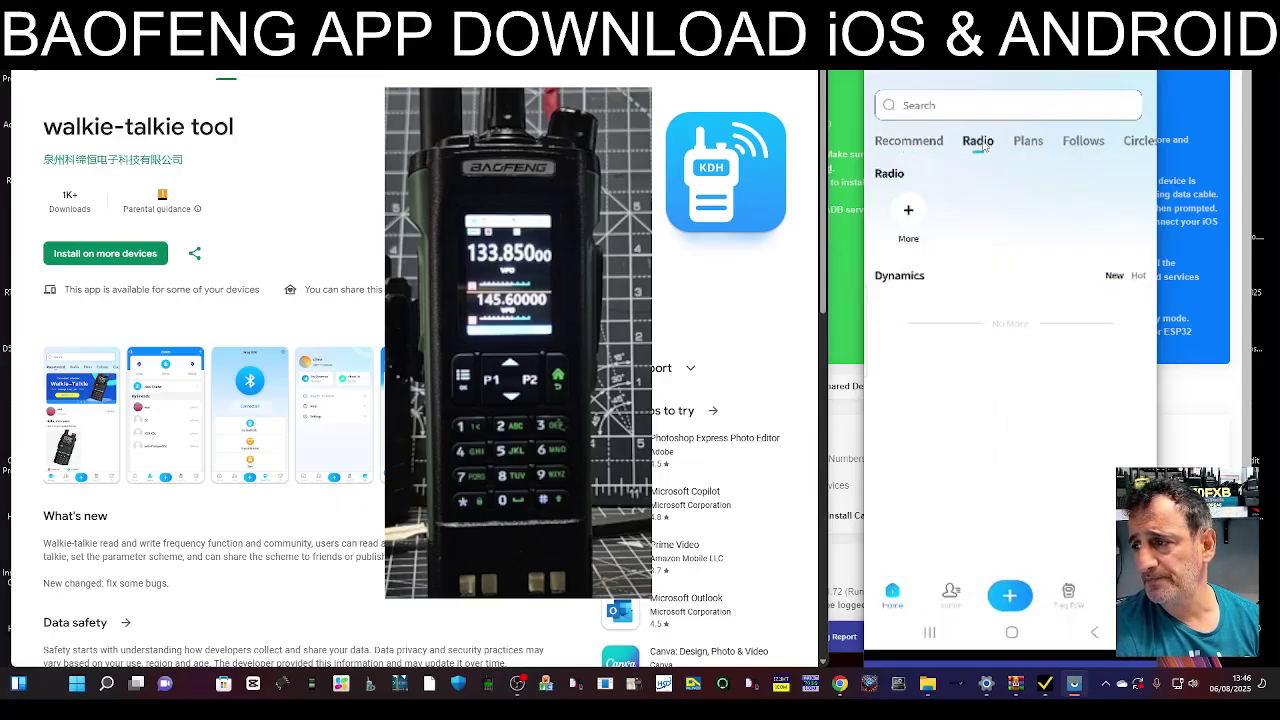
click(908, 211)
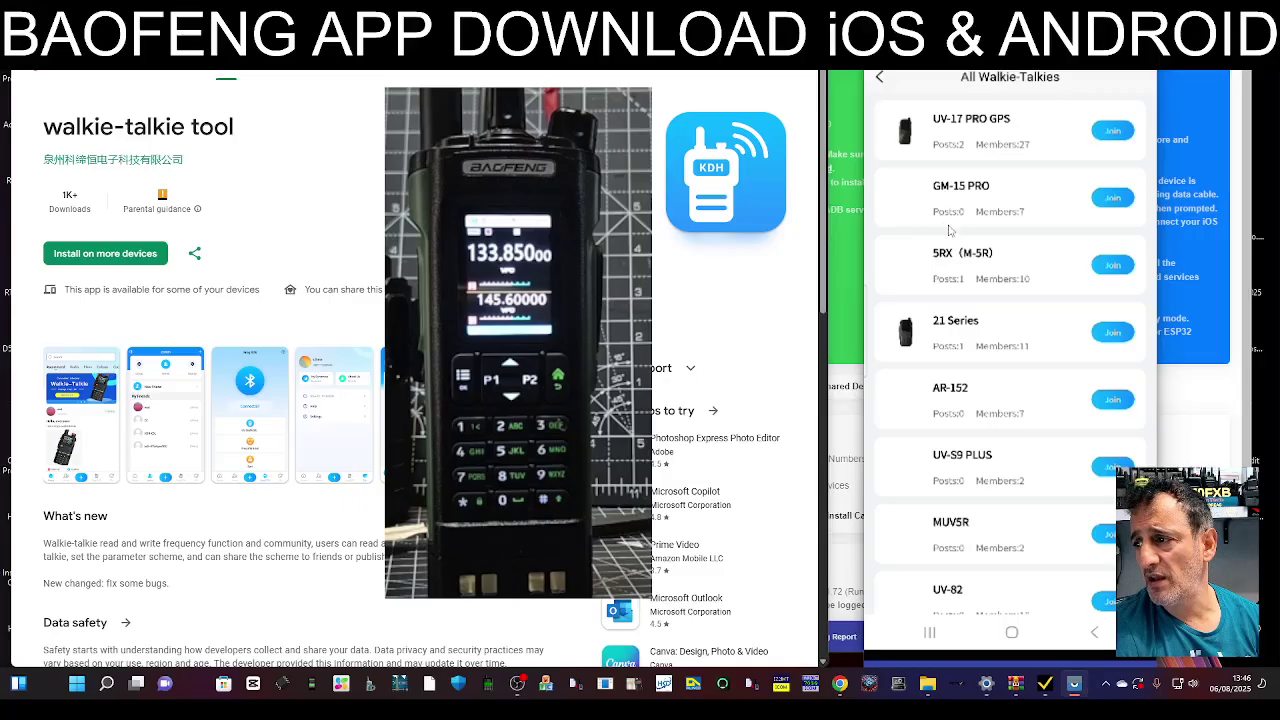
scroll(1043, 305, down, 3)
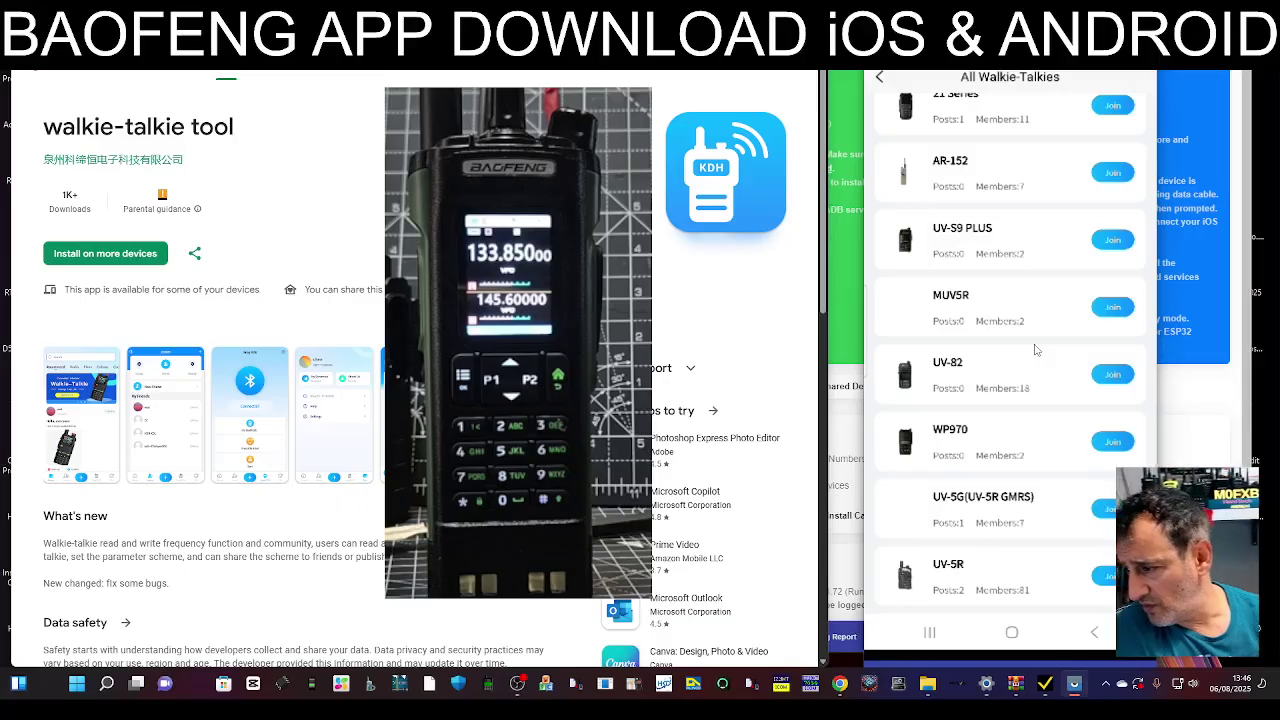
scroll(1036, 347, down, 2)
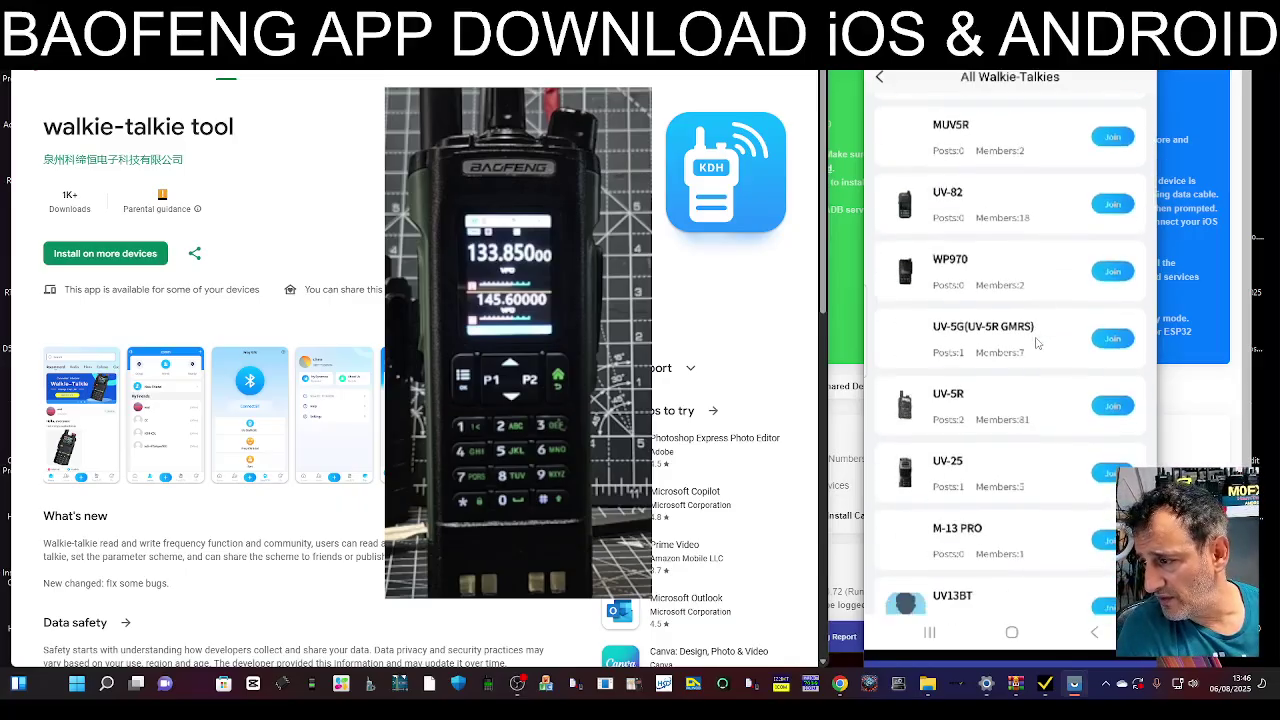
scroll(1038, 343, down, 2)
scroll(1038, 342, down, 6)
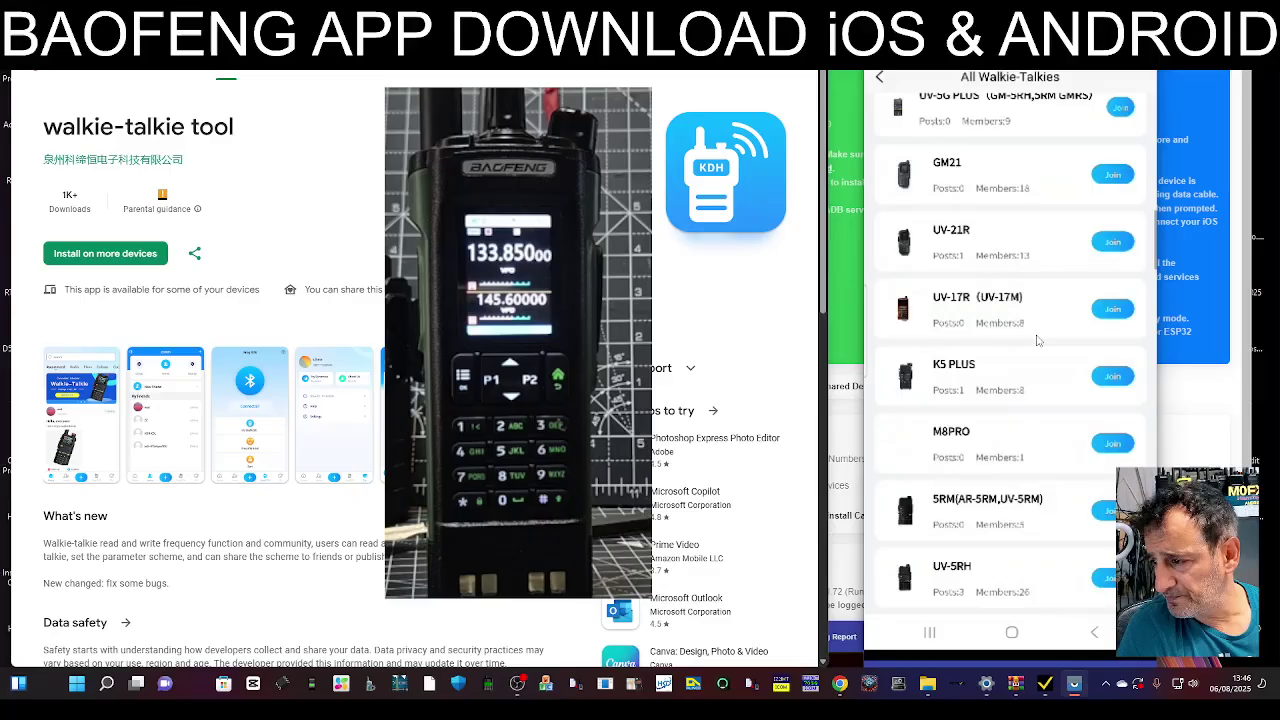
scroll(1038, 341, down, 3)
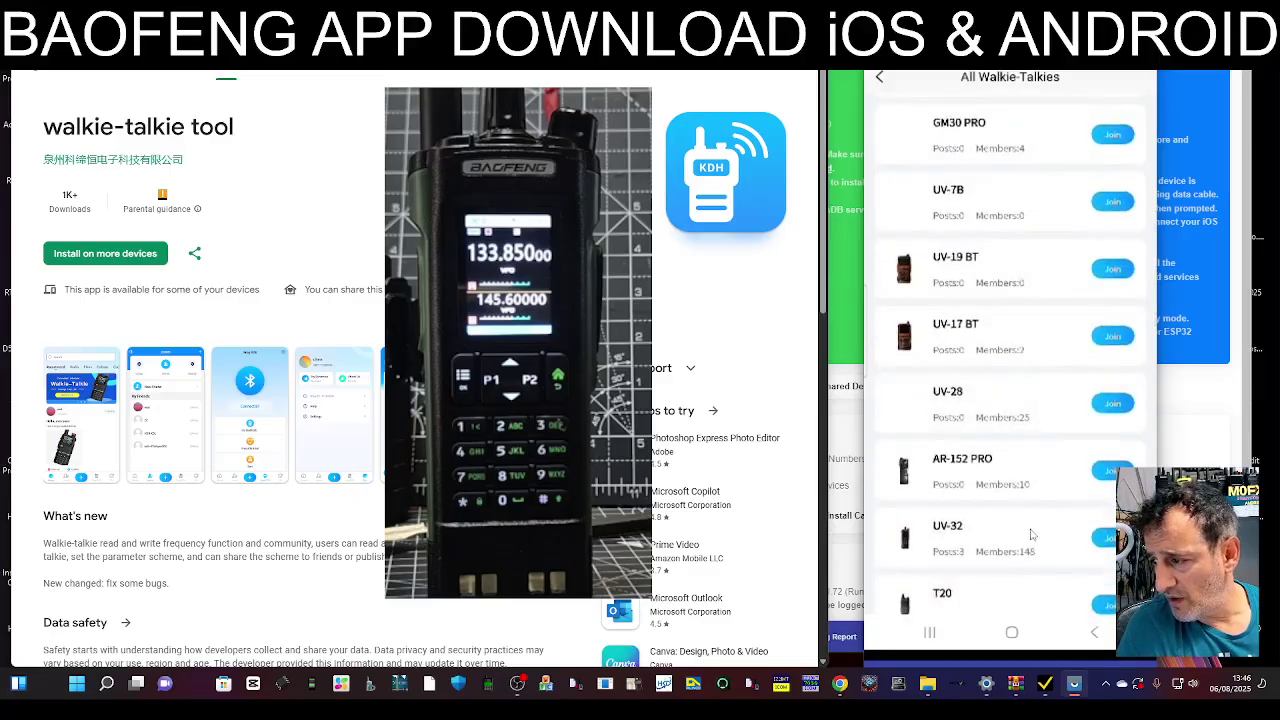
click(1108, 539)
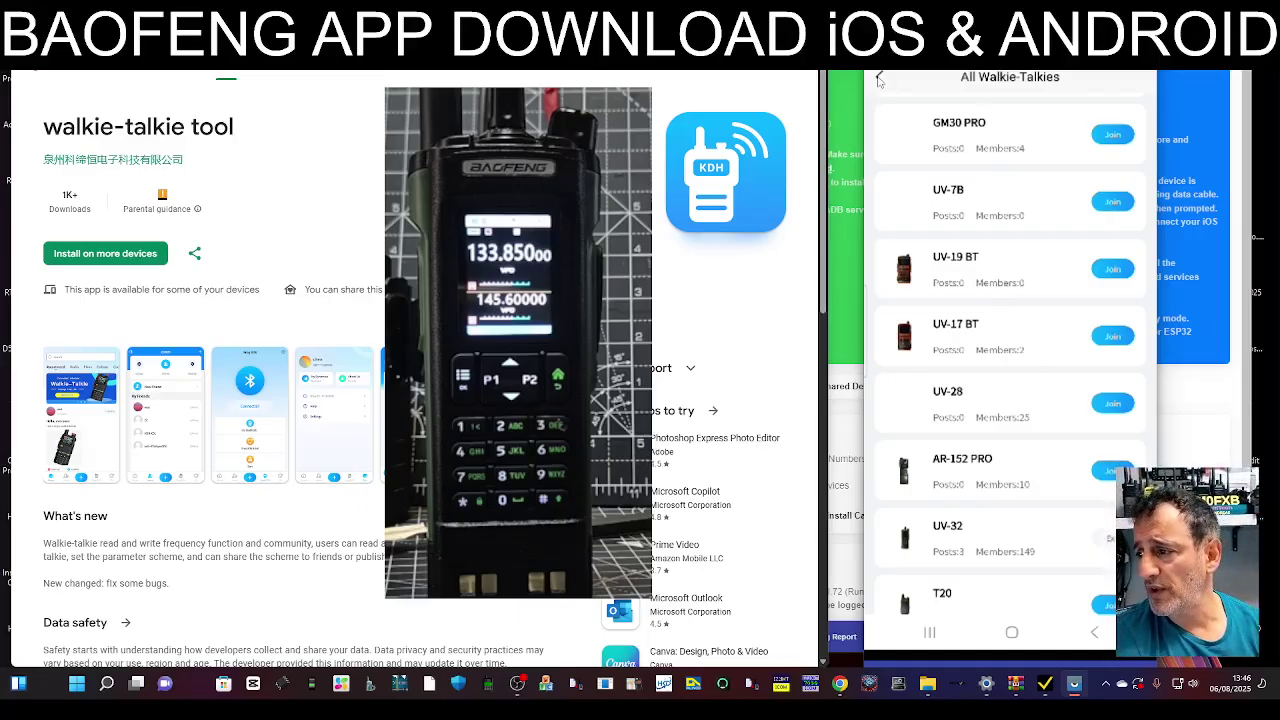
Leave the walkie-talkie list and look through the Plans, Follows, Circles and Recommend sections and the promotional banners.
click(878, 79)
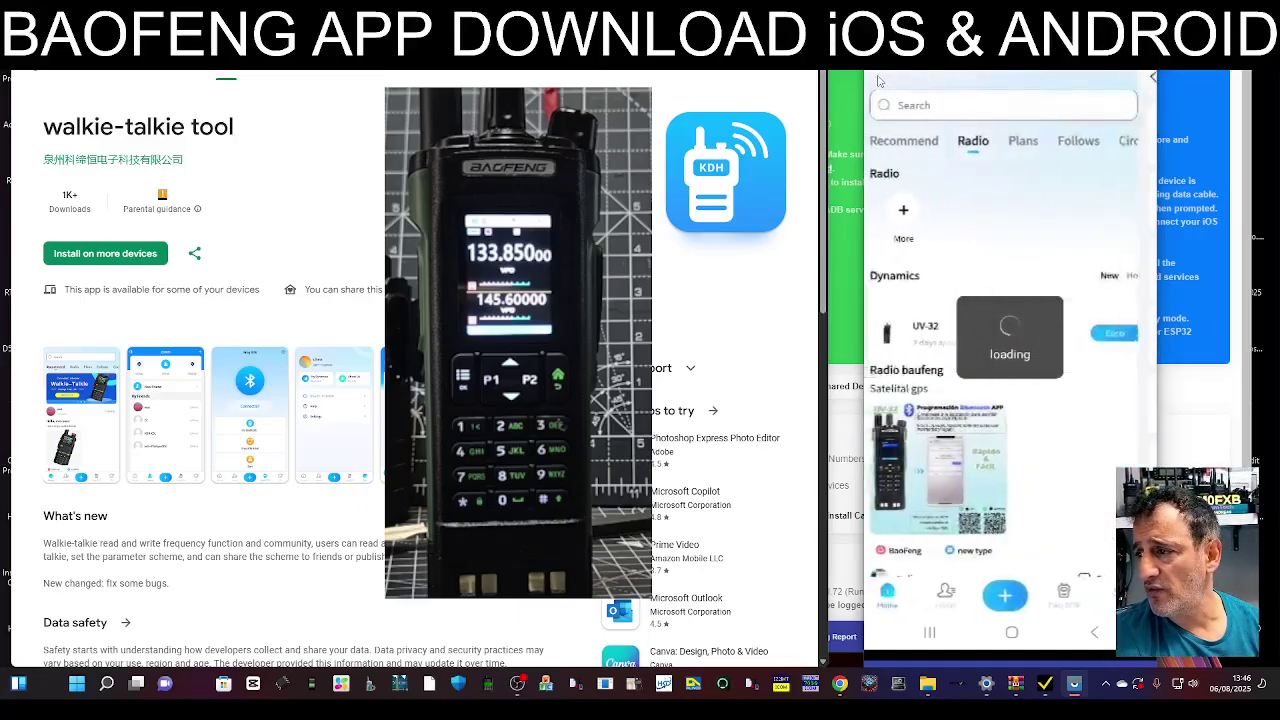
click(1029, 143)
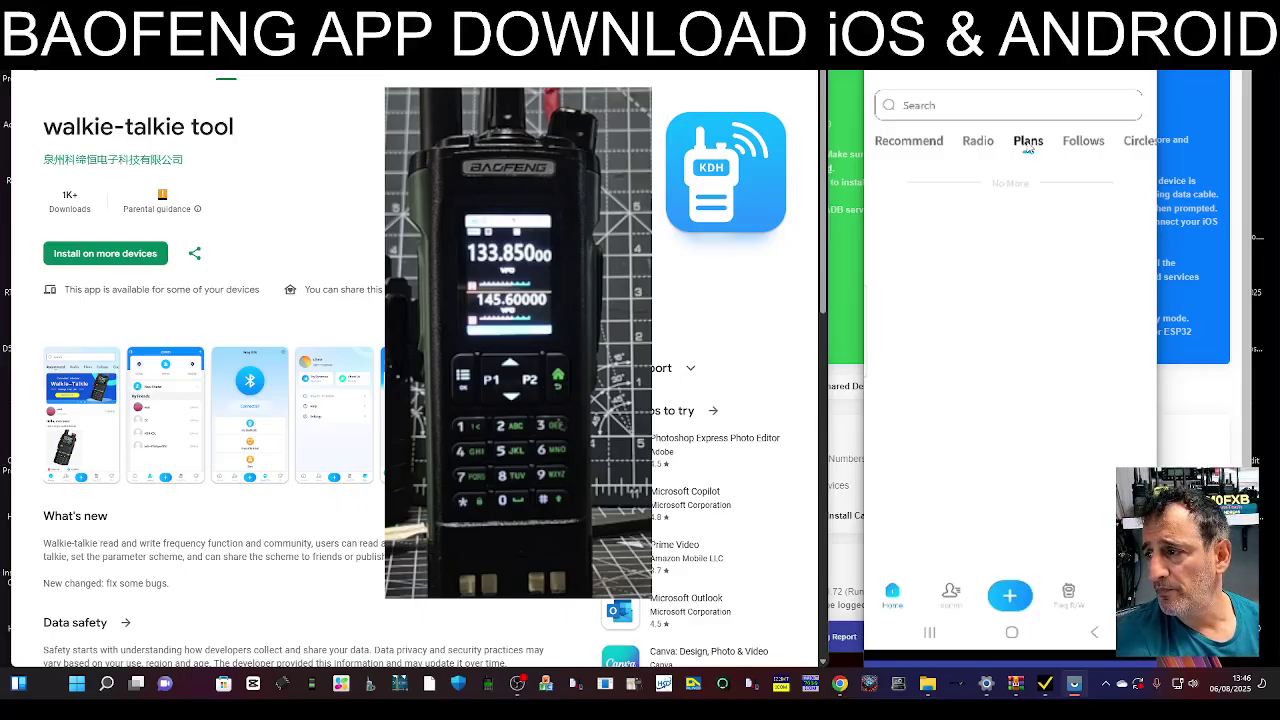
click(1088, 143)
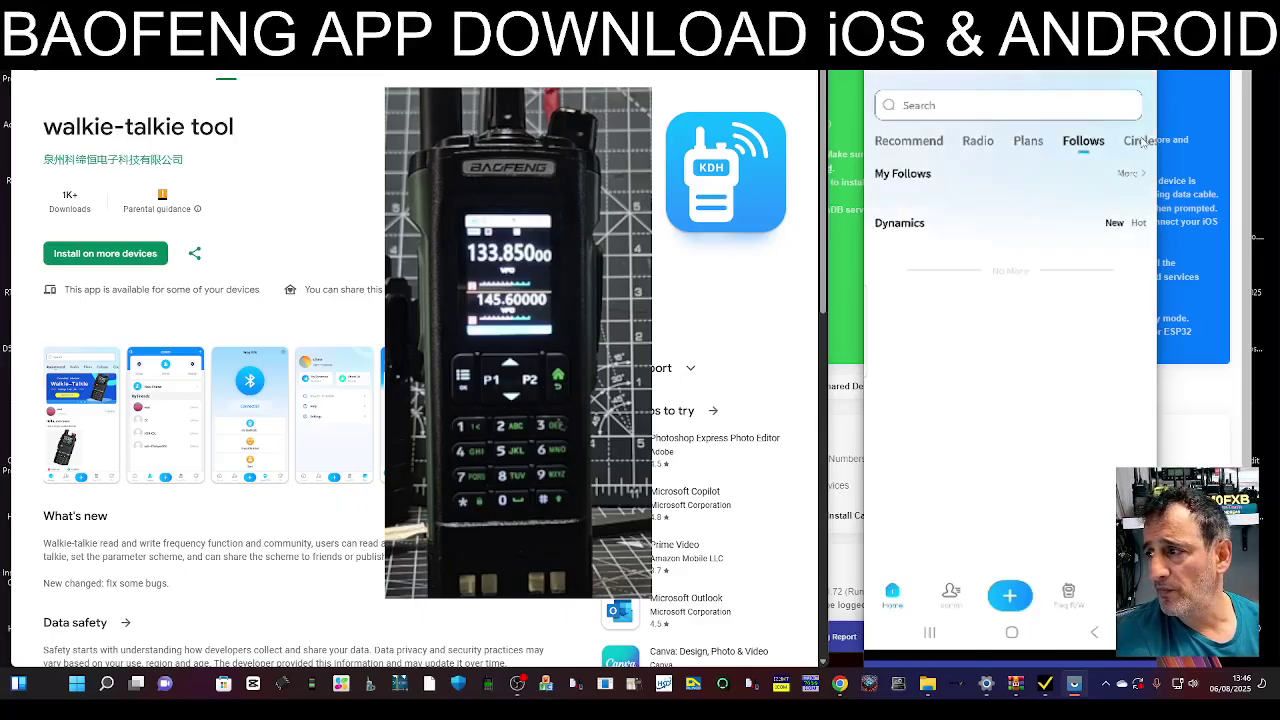
click(1141, 143)
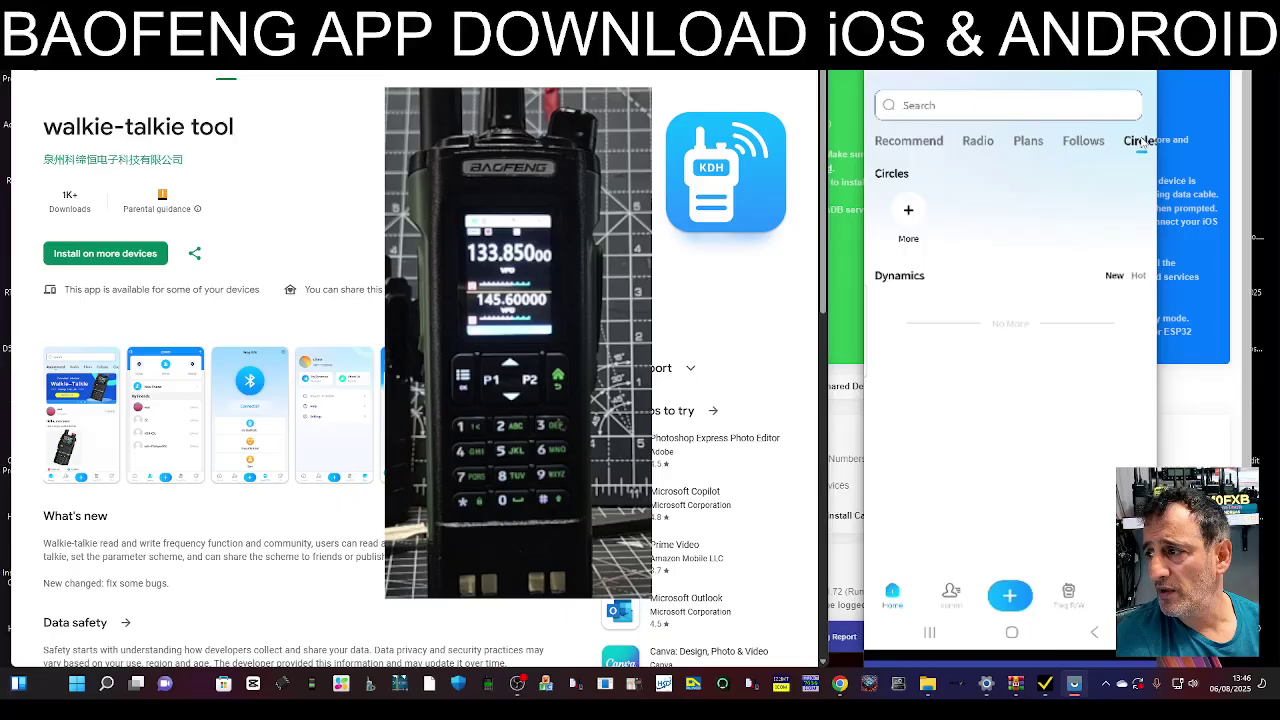
click(908, 142)
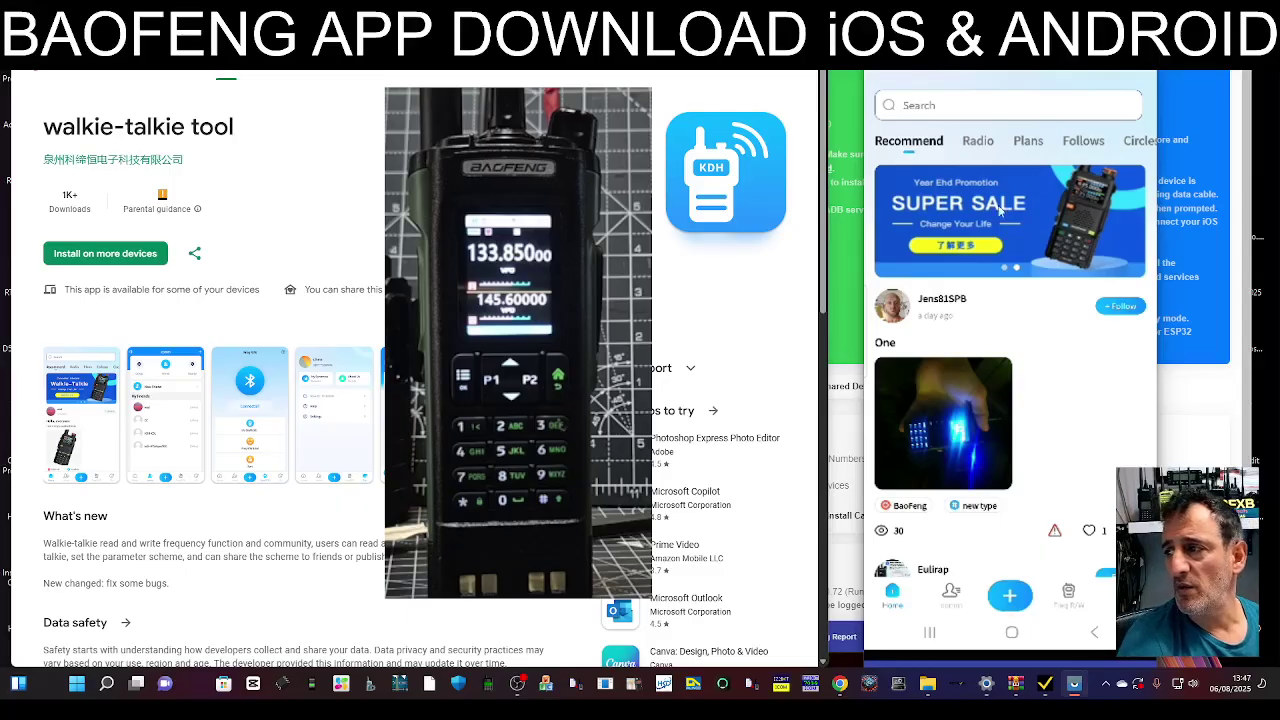
drag(952, 226, 1075, 183)
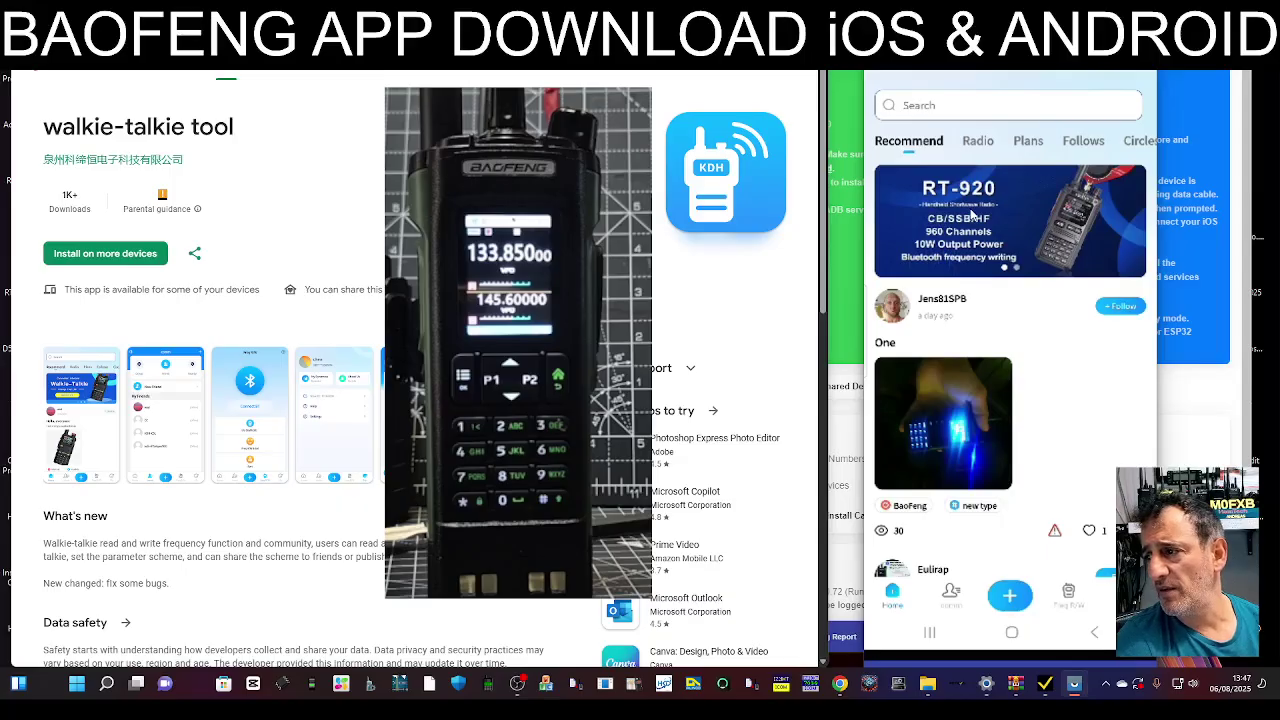
click(946, 104)
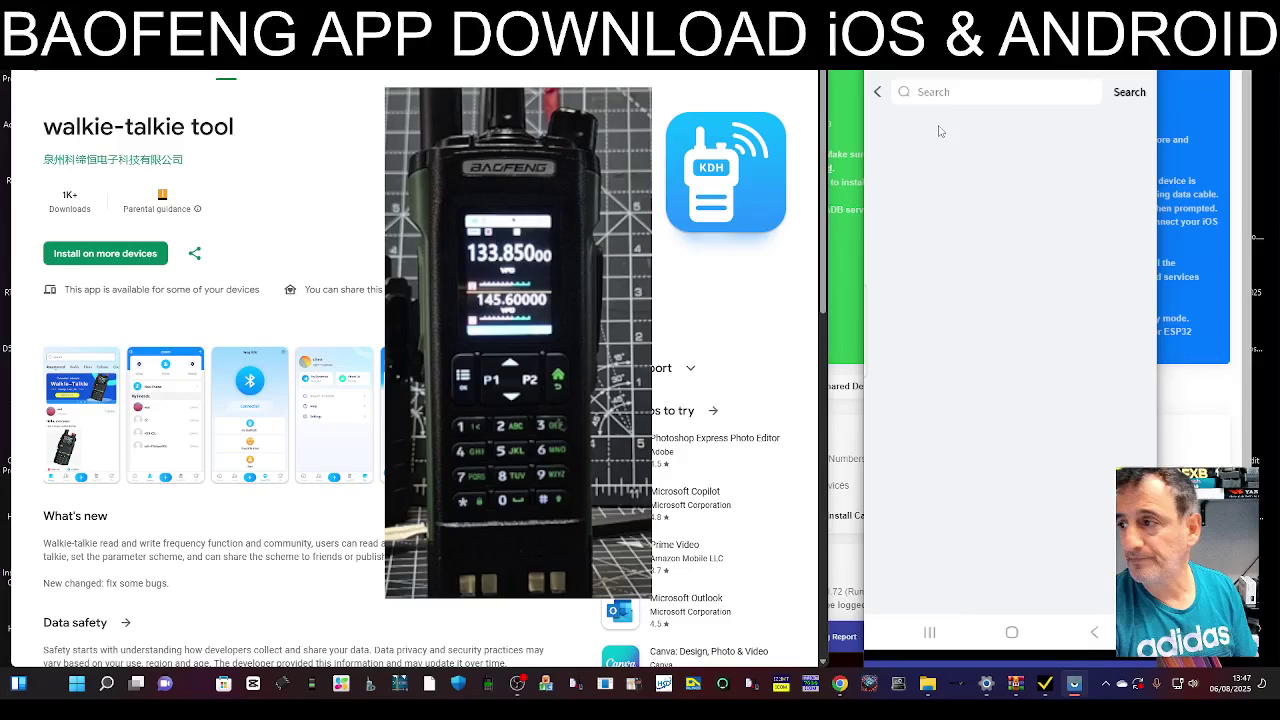
click(962, 97)
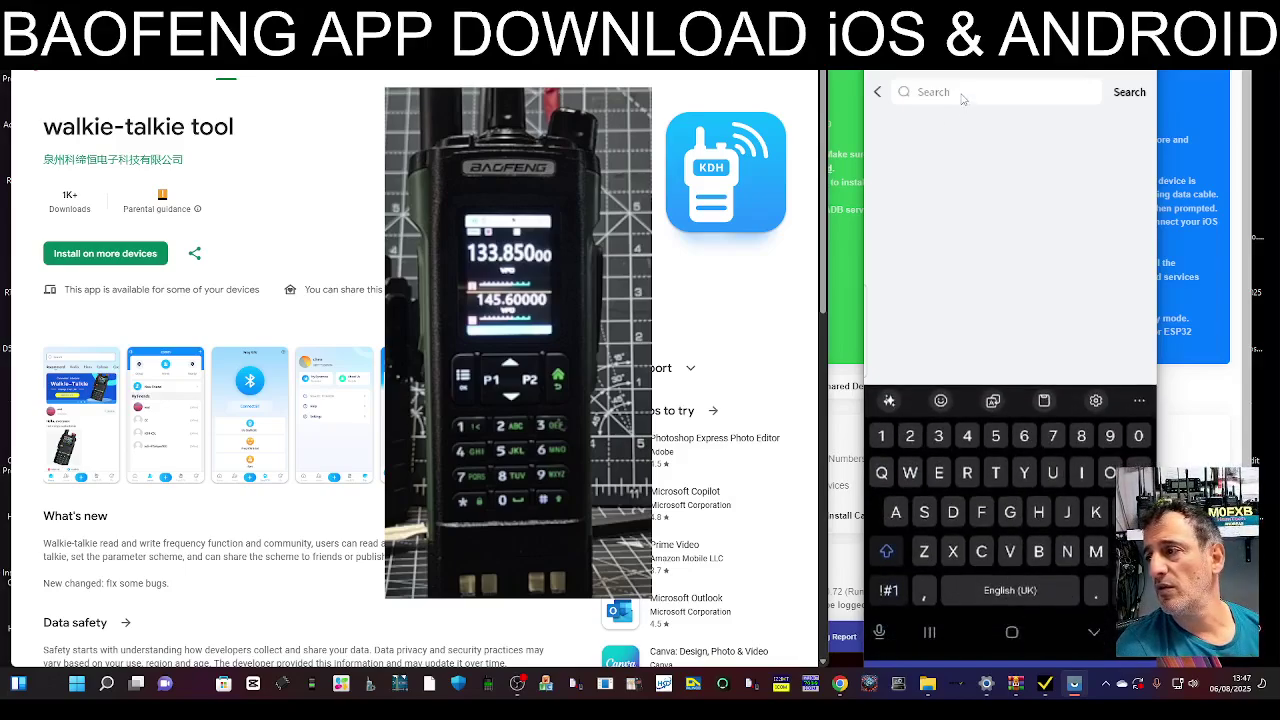
text(M)
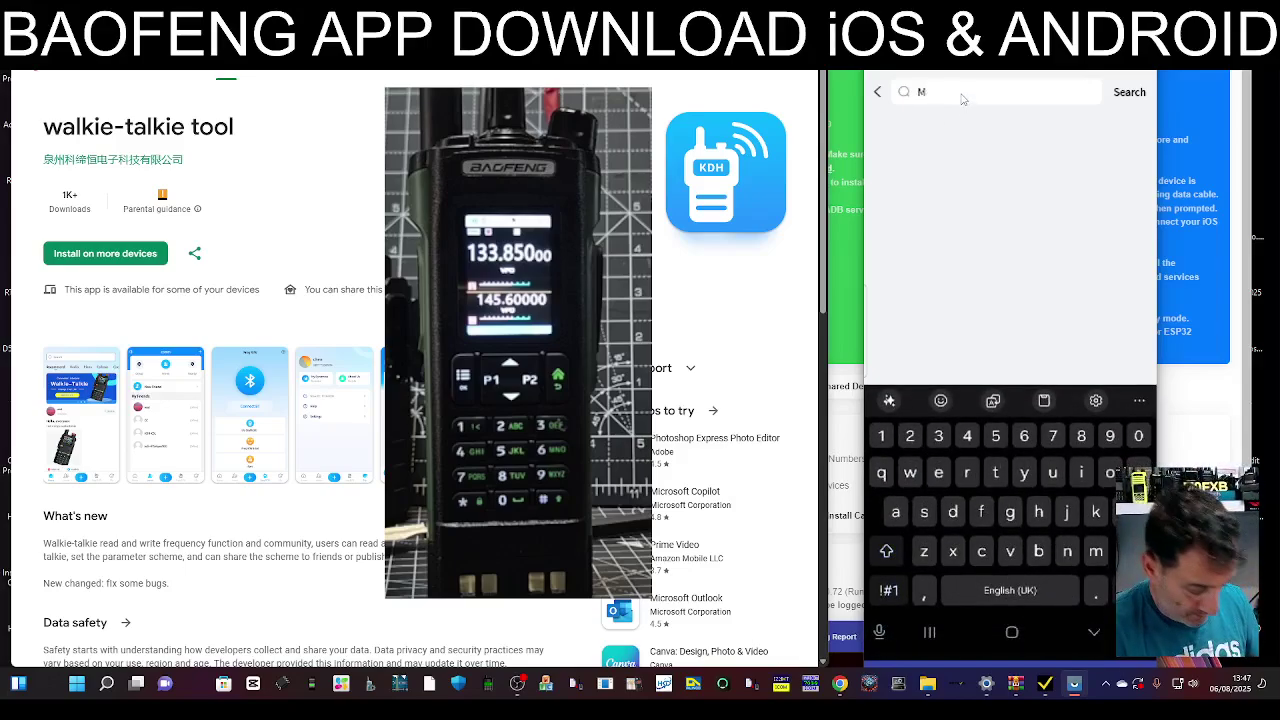
text(0FXB)
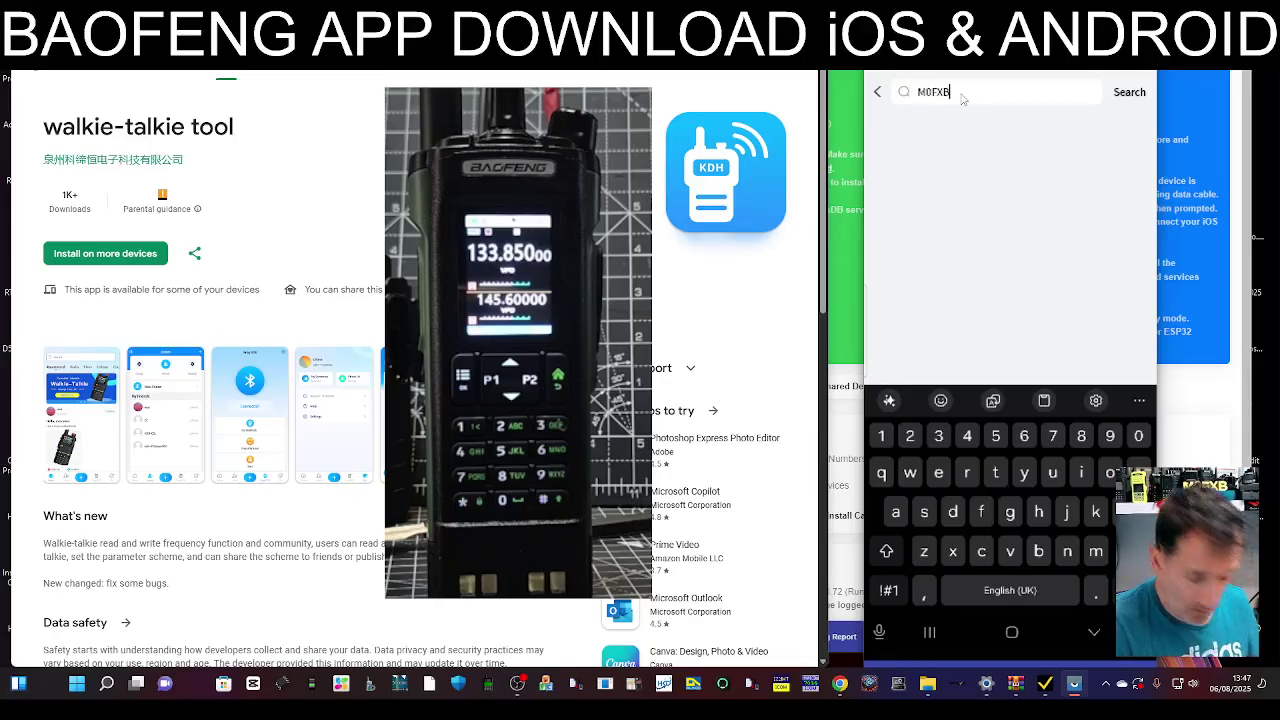
click(1129, 91)
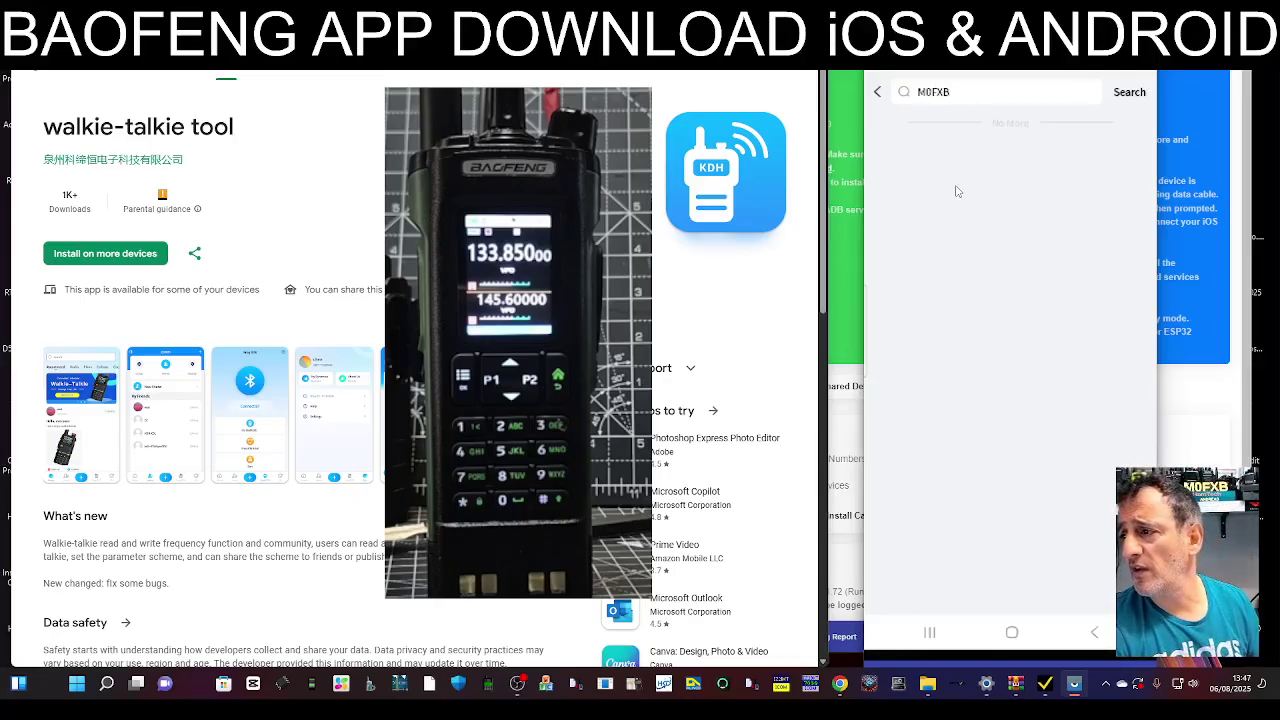
click(879, 94)
scroll(1053, 260, down, 2)
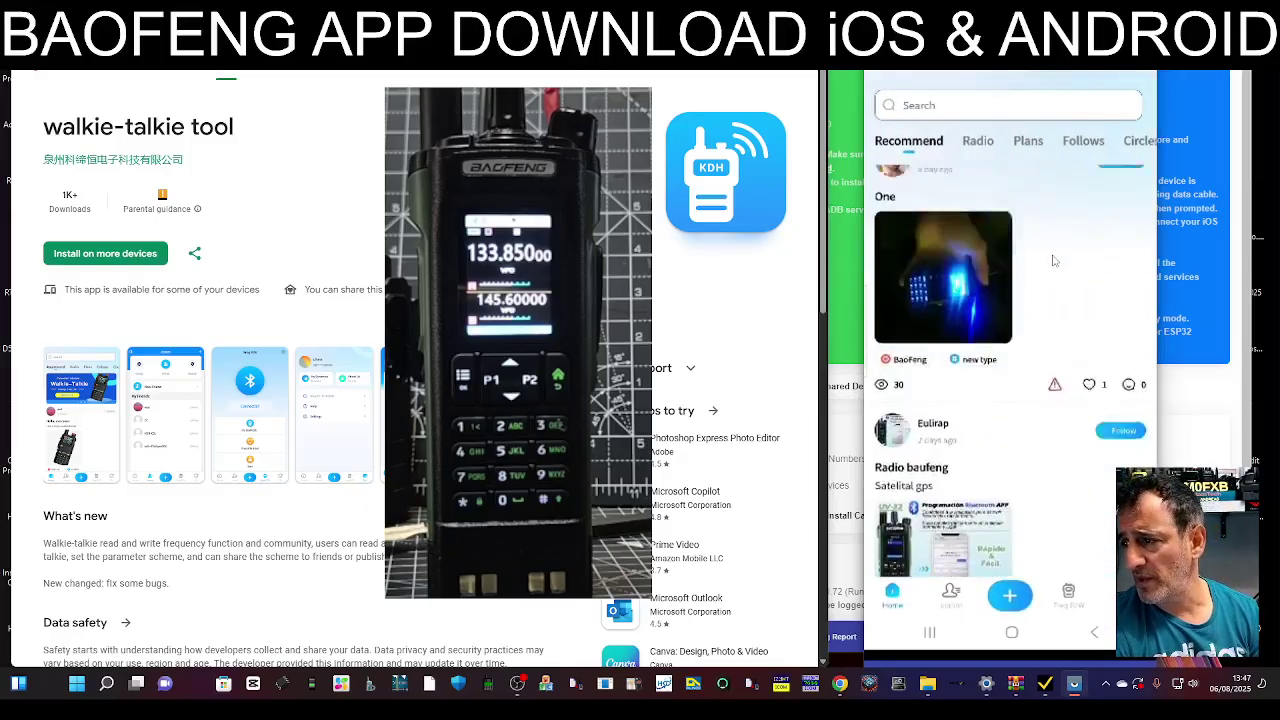
scroll(1053, 260, up, 1)
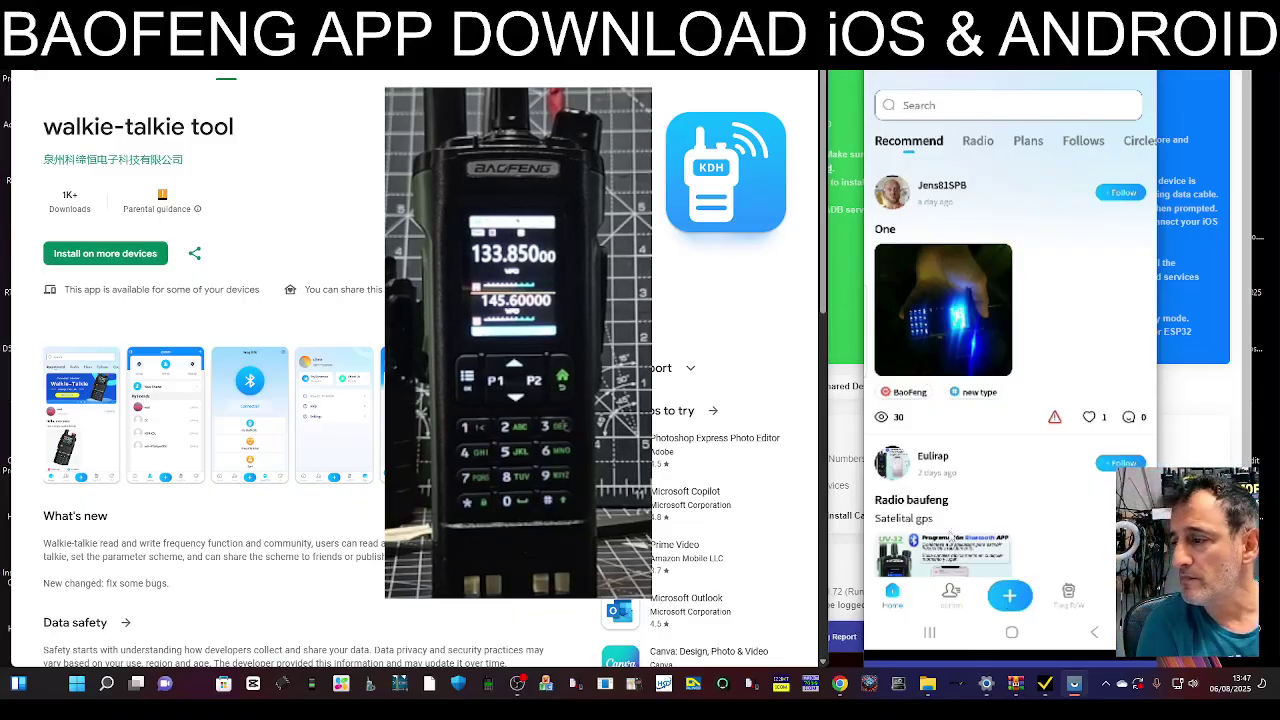
click(1070, 597)
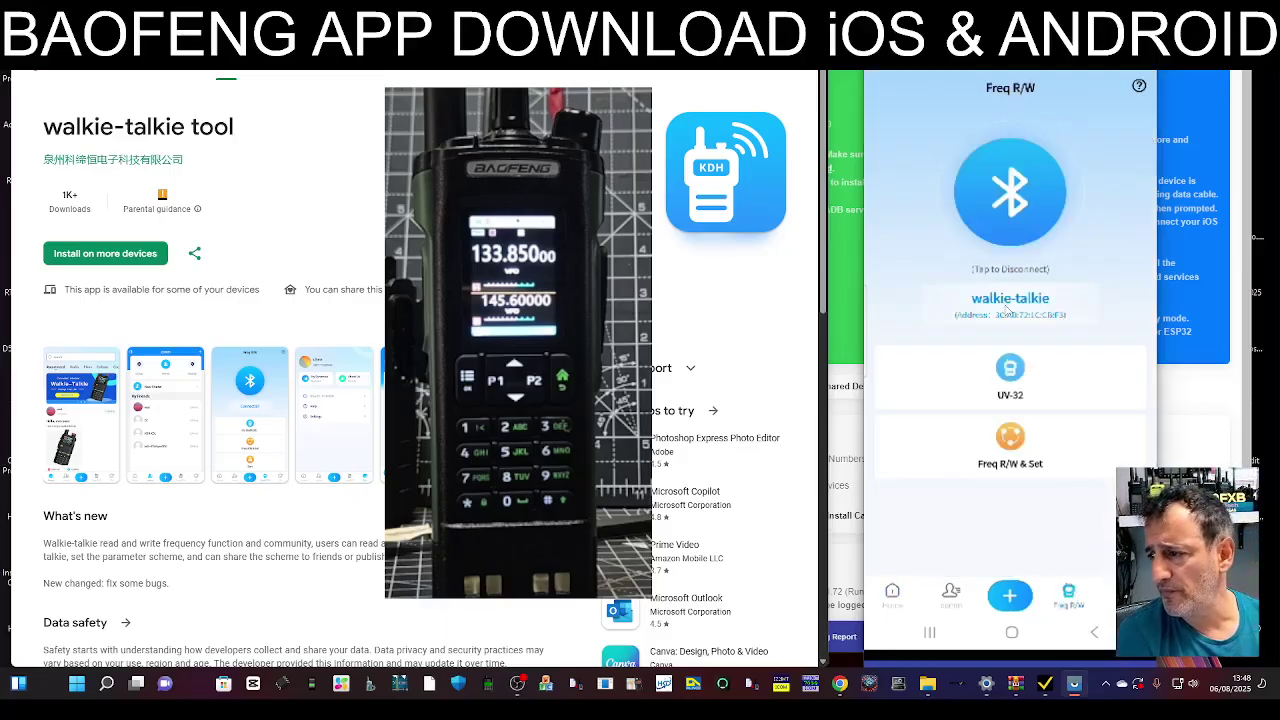
click(1012, 371)
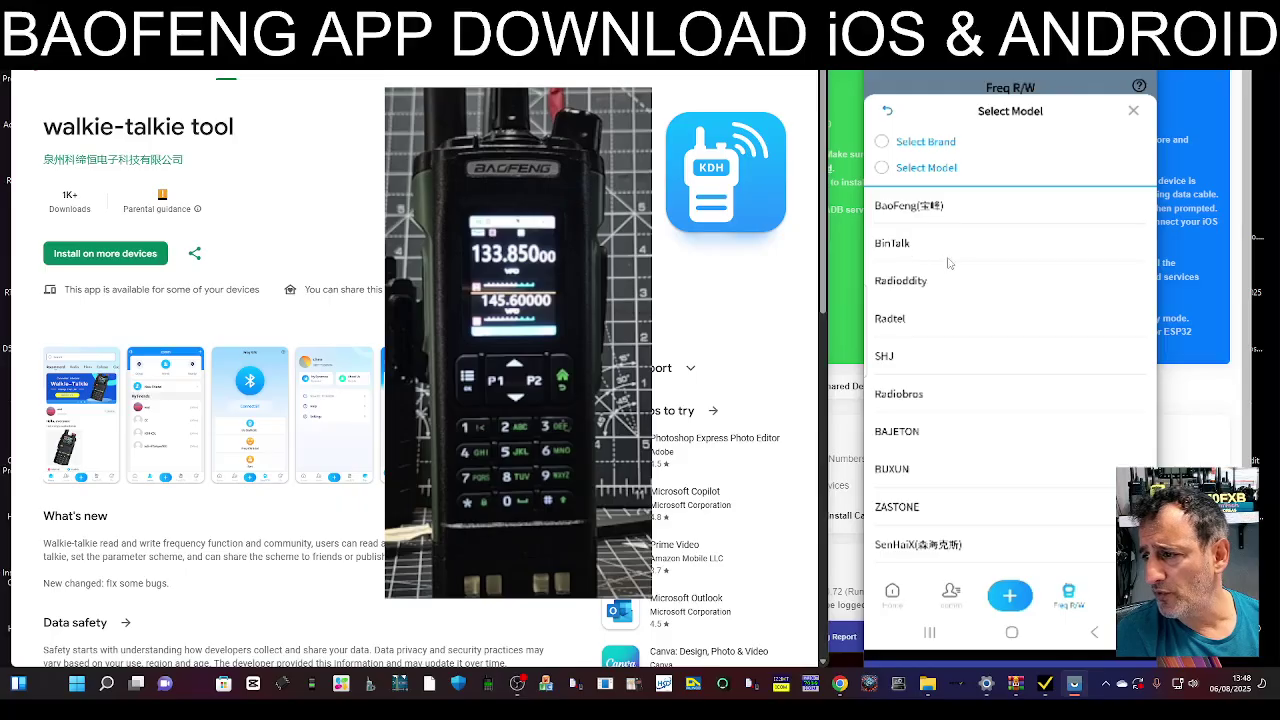
click(911, 212)
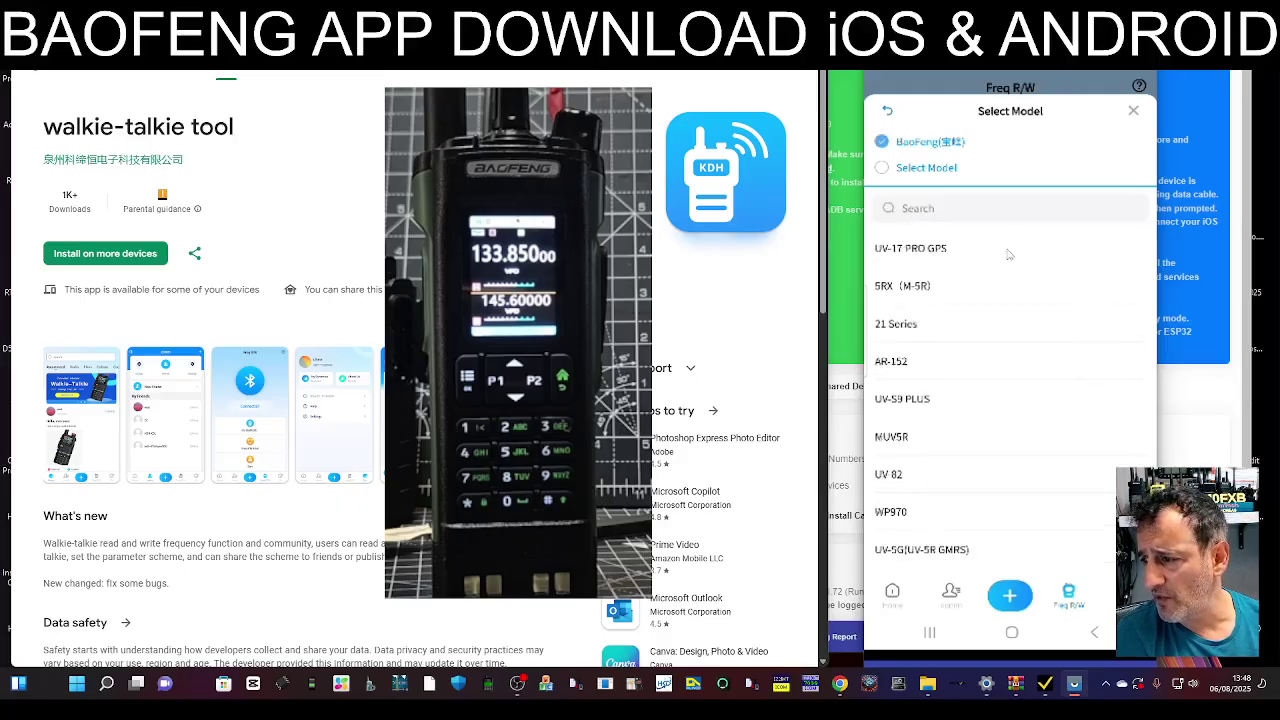
click(1088, 636)
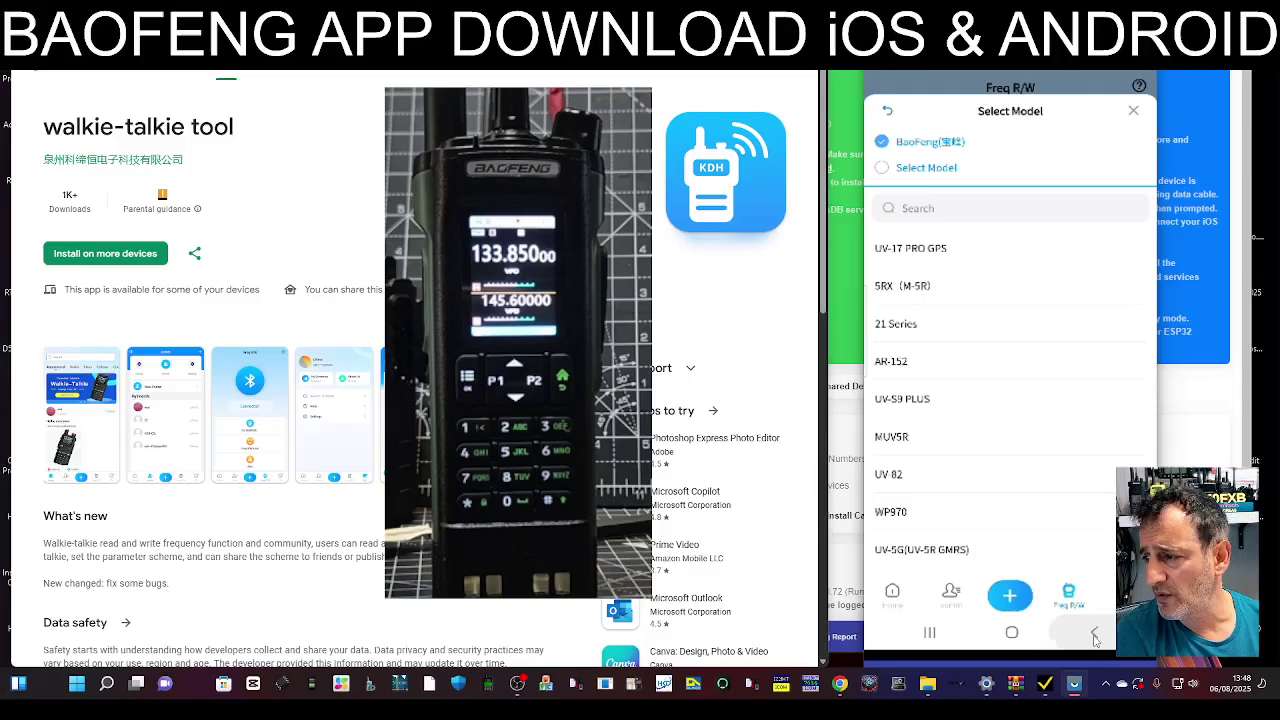
click(1090, 632)
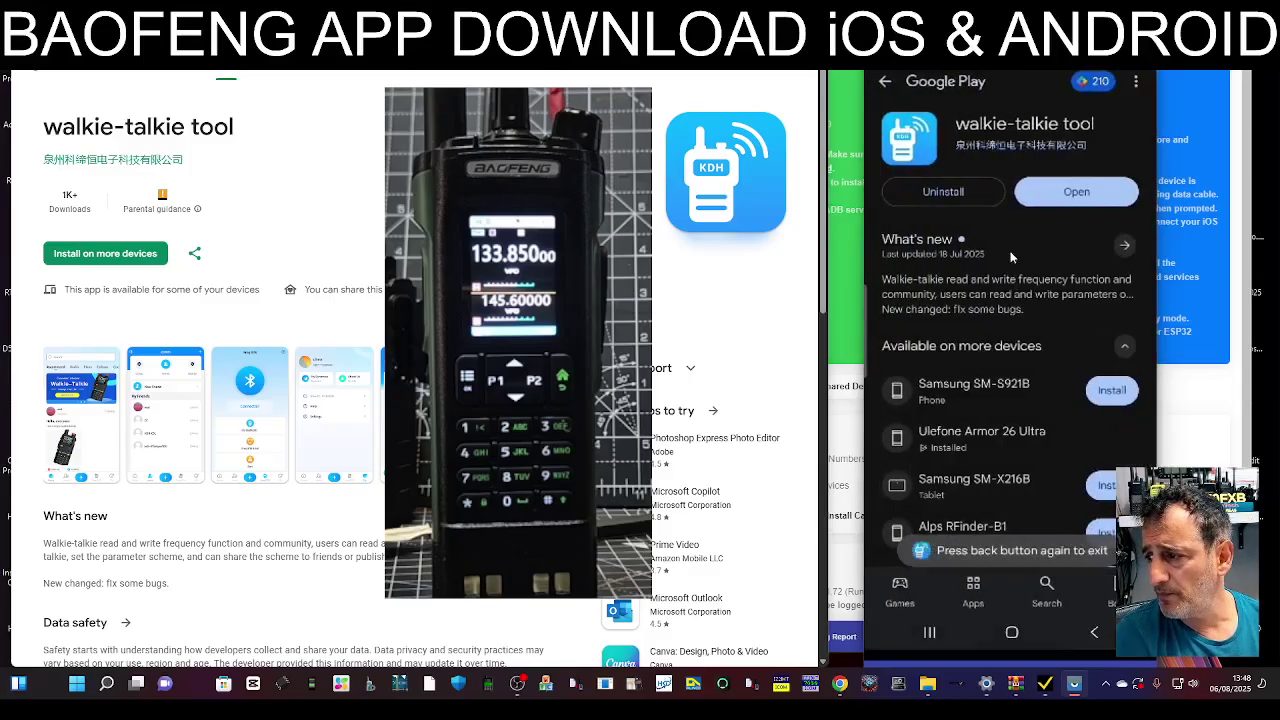
click(1070, 193)
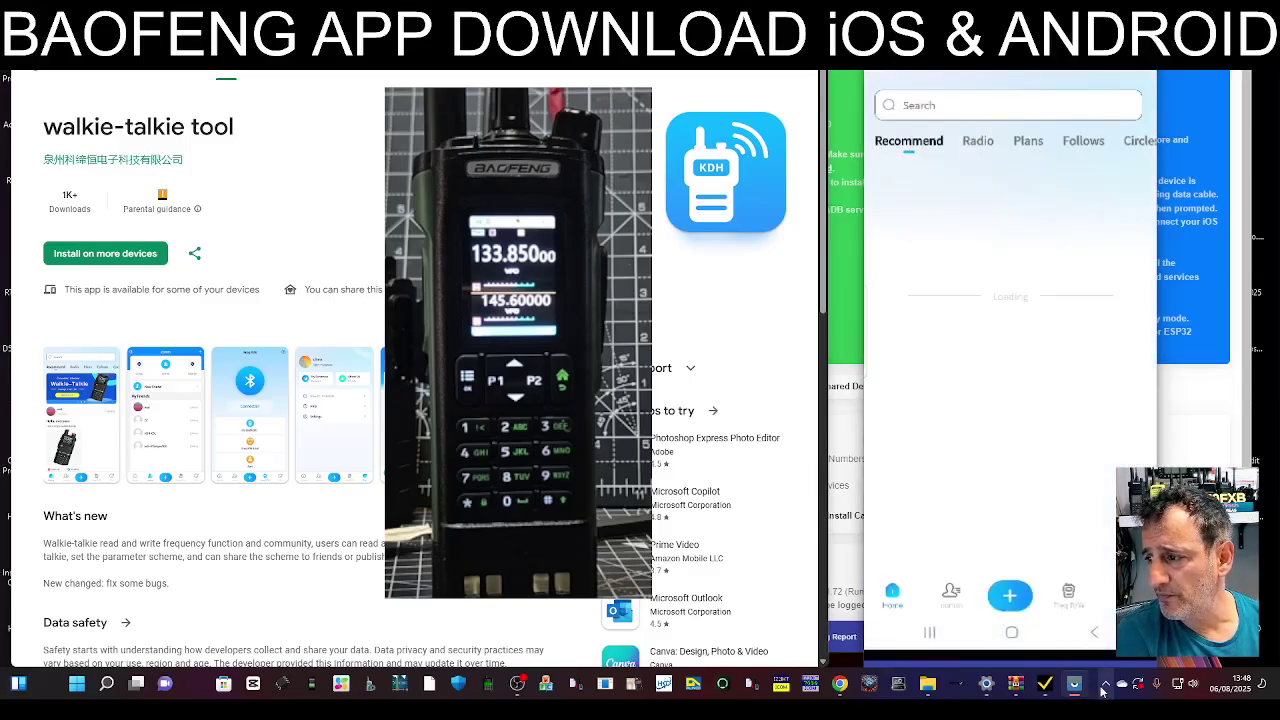
Set the radio model for frequency read/write to BJ-7800 from the BAJETON brand.
click(1074, 594)
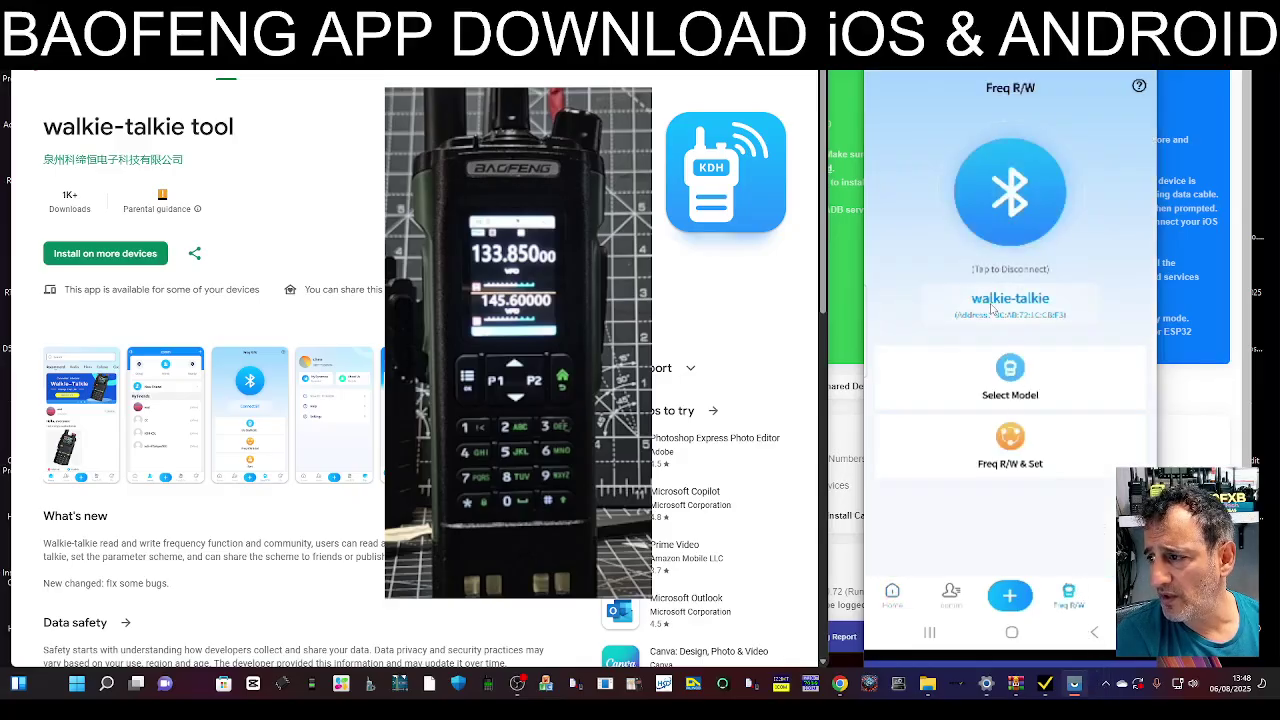
click(1028, 380)
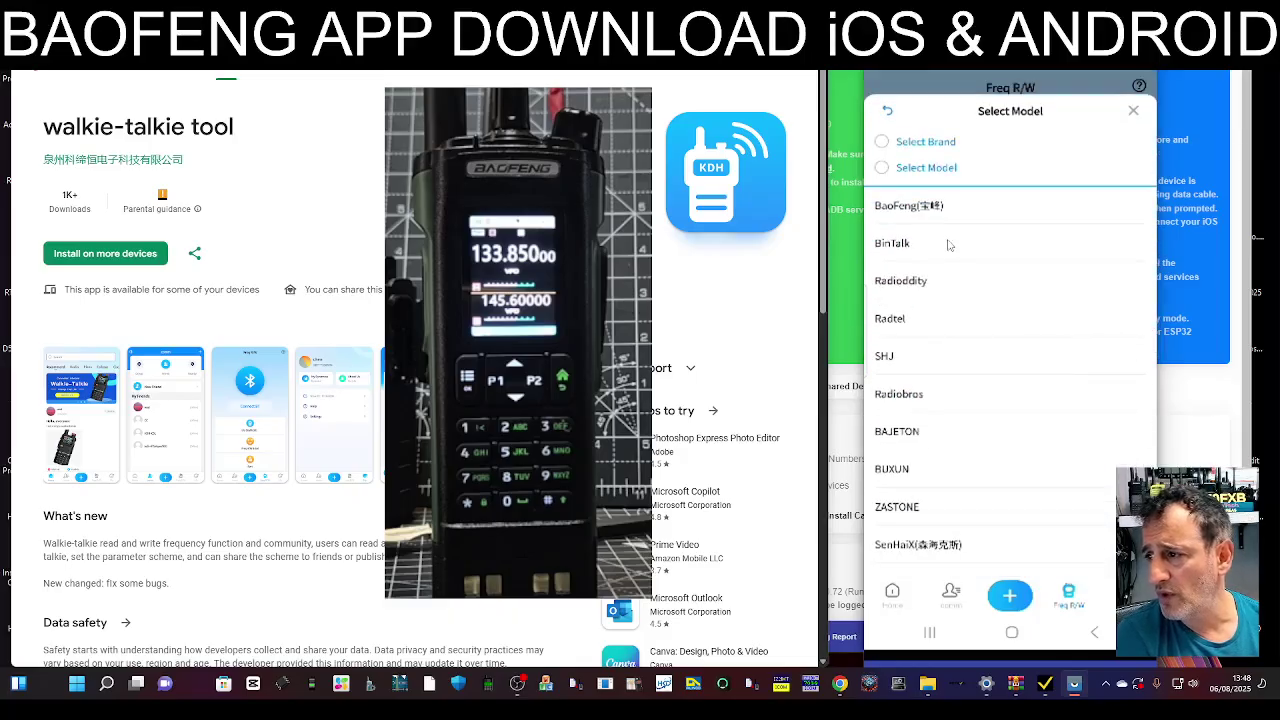
scroll(937, 434, down, 1)
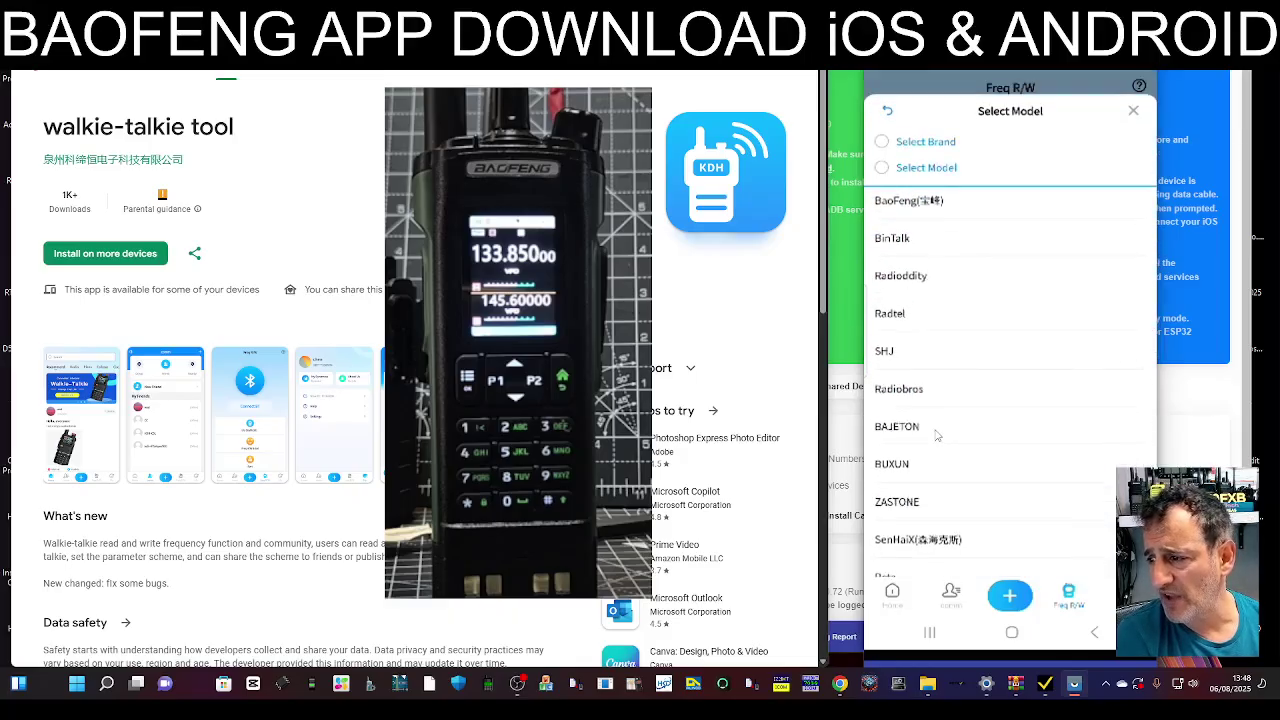
click(920, 414)
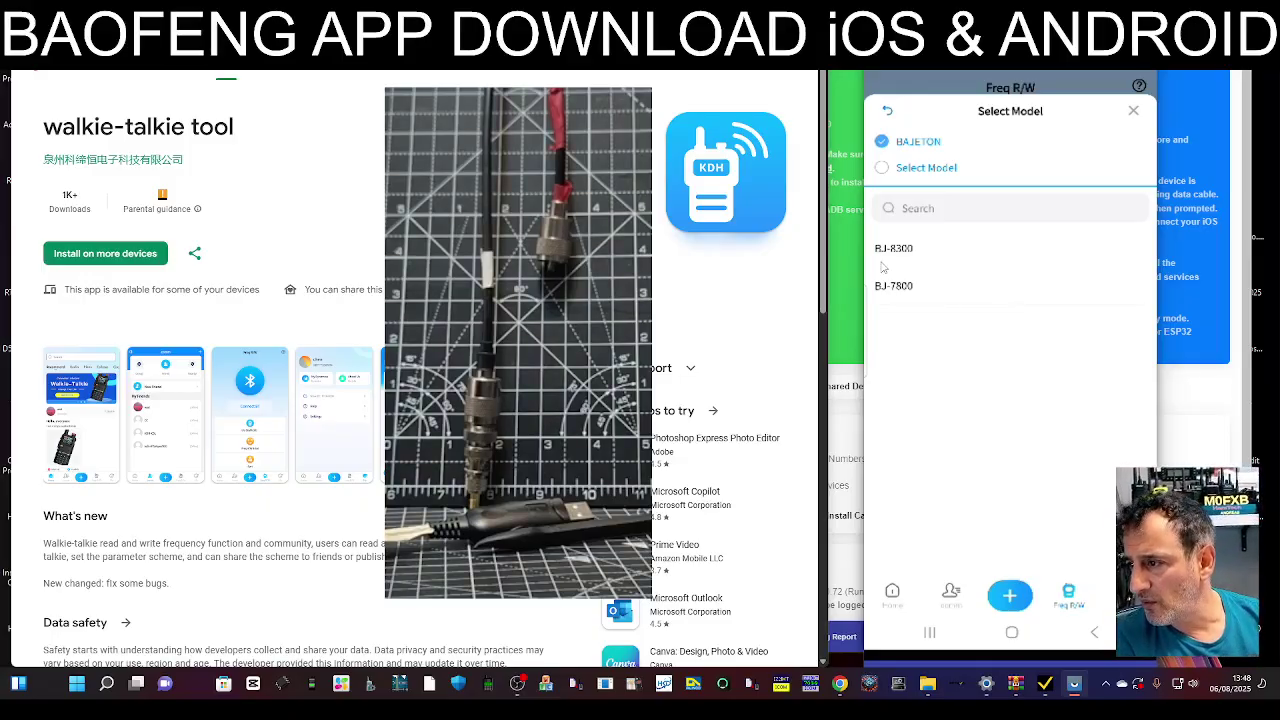
click(914, 288)
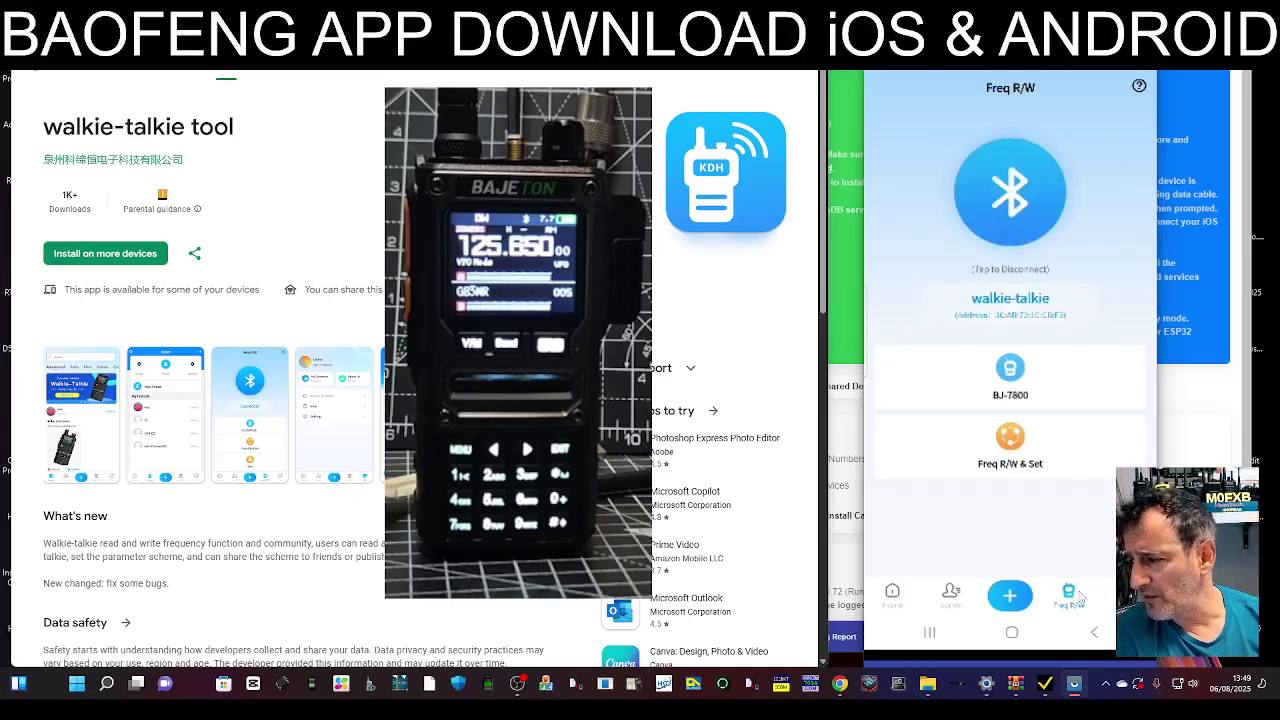
Open the frequency read/write settings for the BJ-7800 and select CH1 as the current channel number.
click(1024, 464)
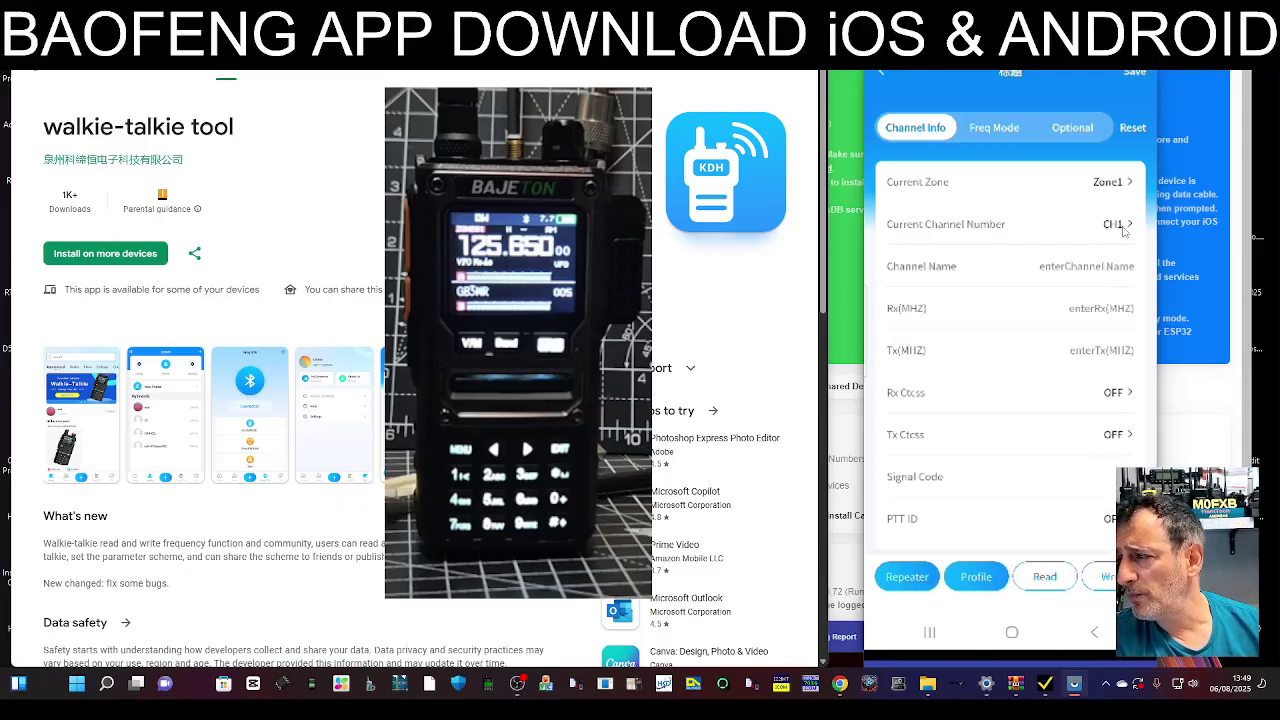
click(1124, 231)
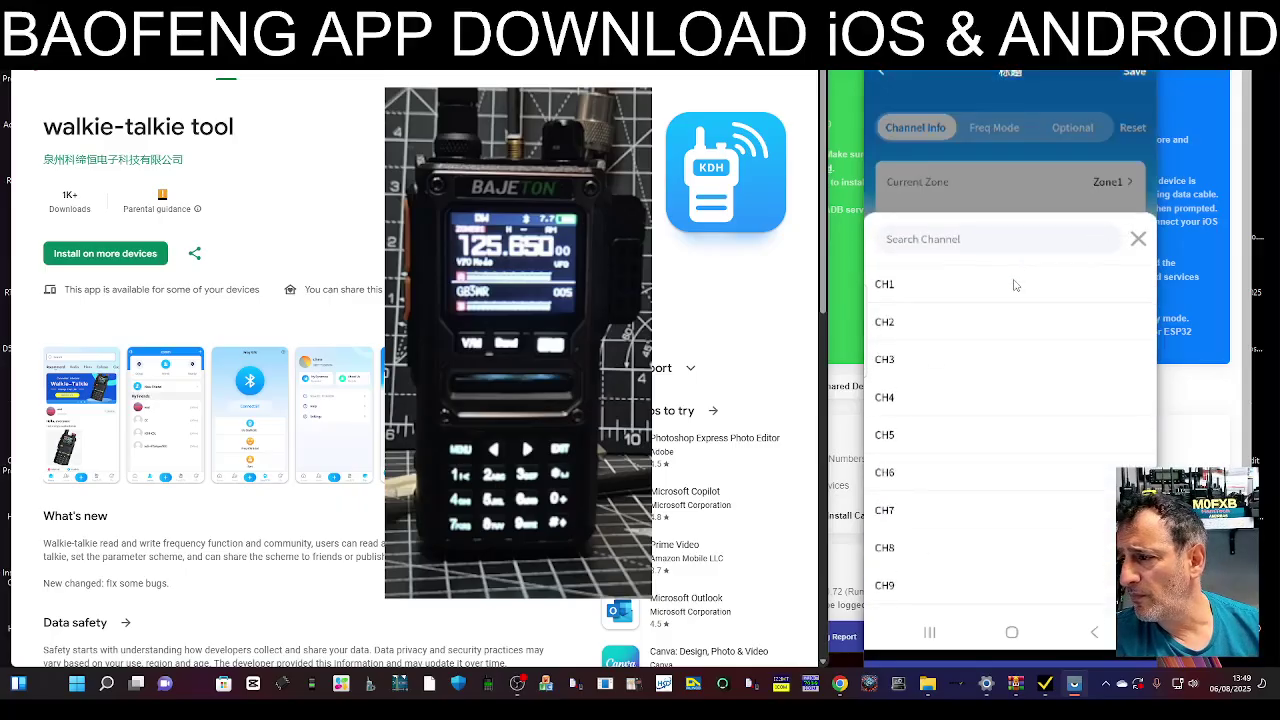
click(1015, 284)
click(1113, 224)
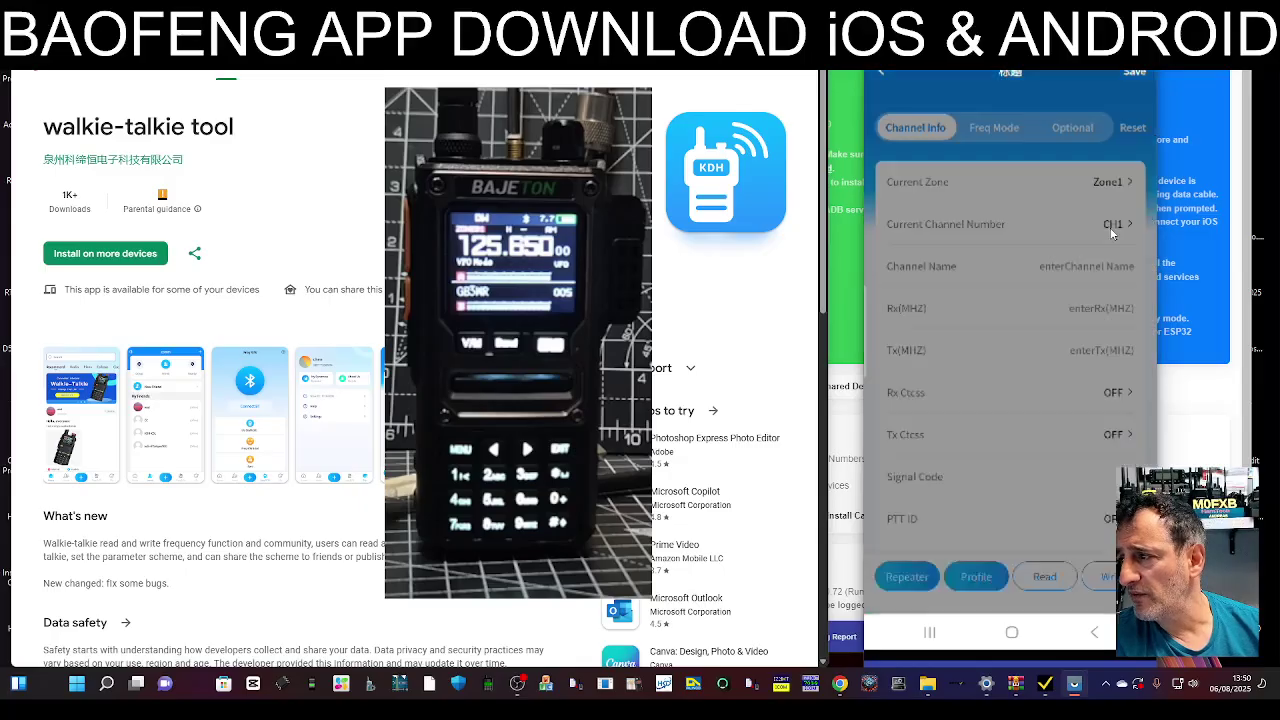
click(1111, 234)
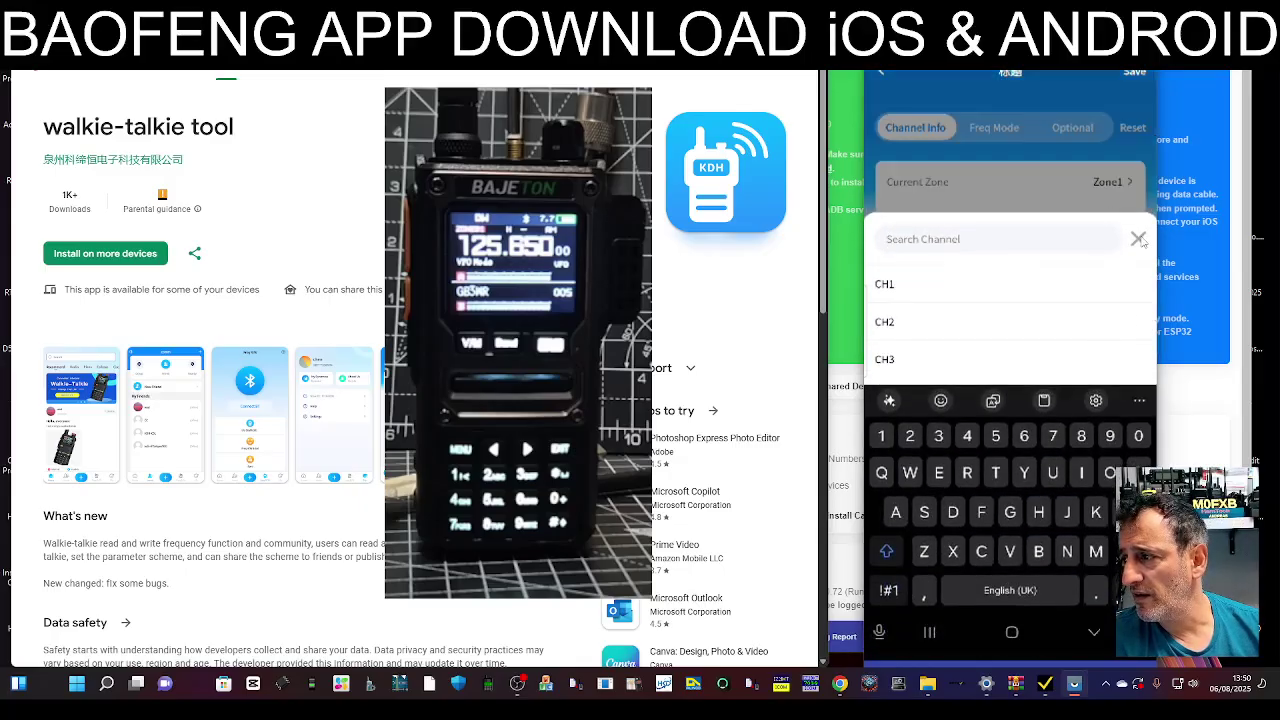
click(1138, 238)
Switch the current zone to Zone2 and back to Zone1 in the channel information.
click(1087, 184)
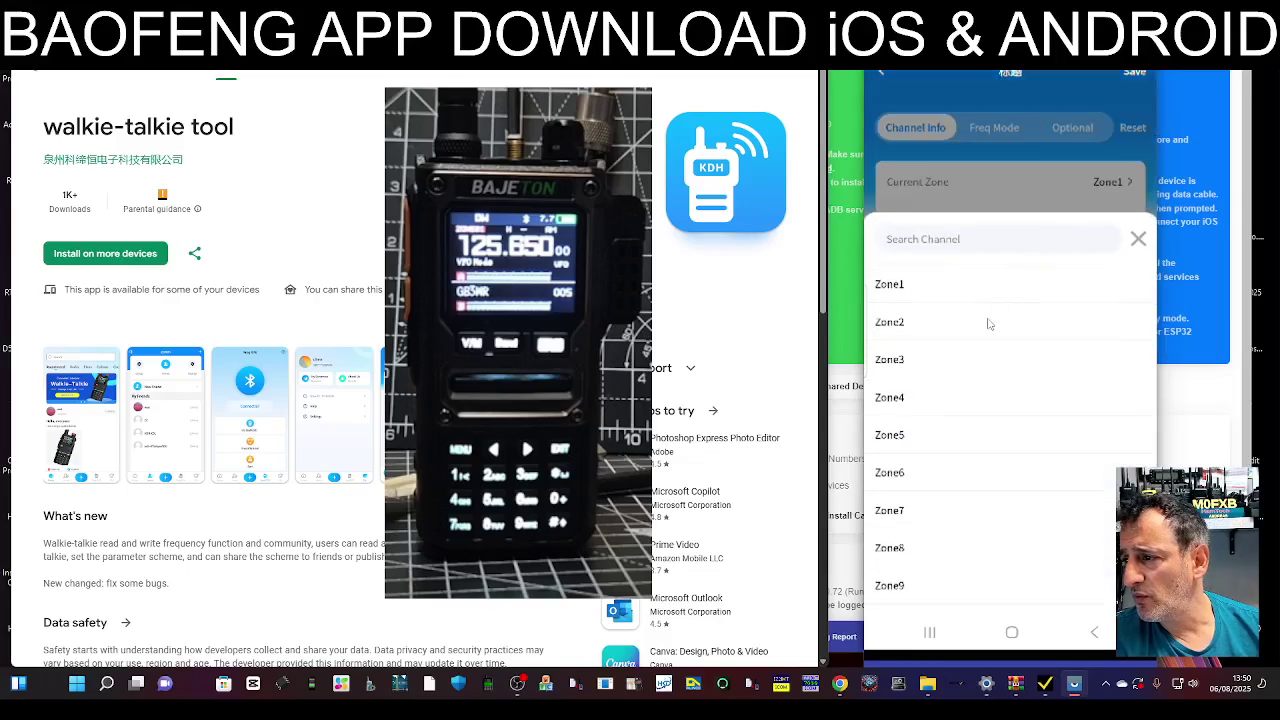
click(988, 323)
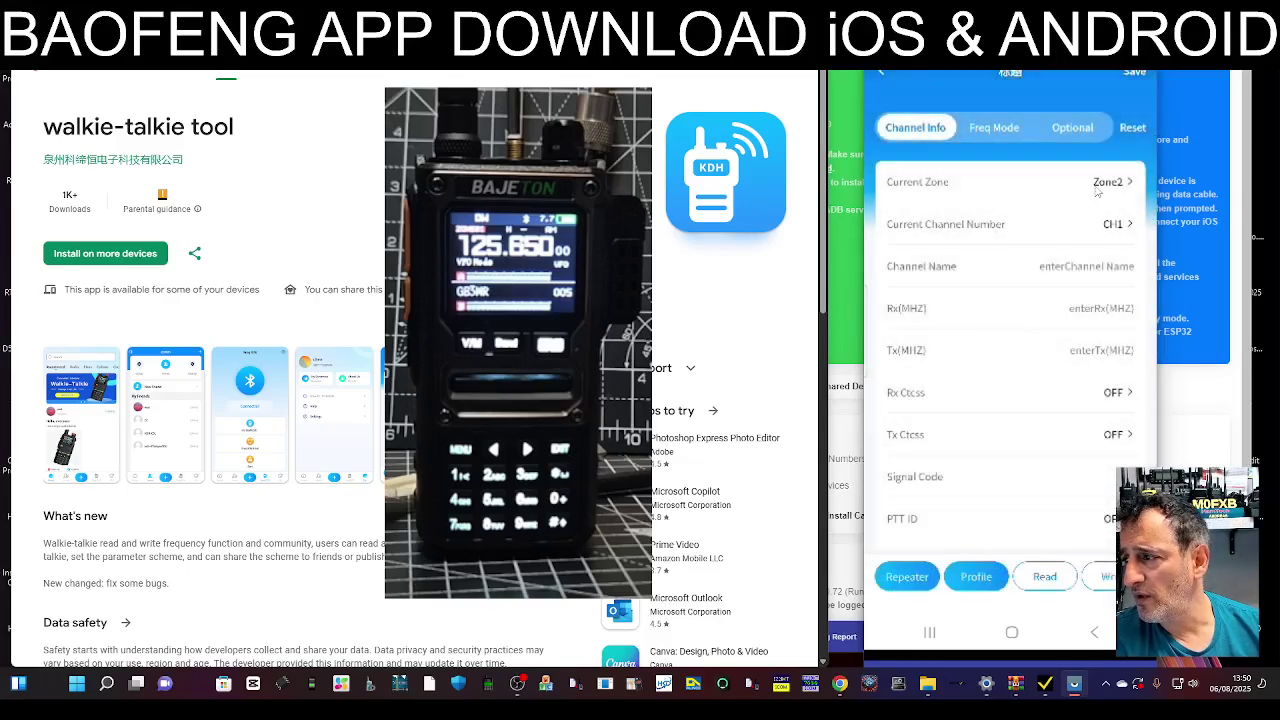
click(1100, 184)
click(1012, 290)
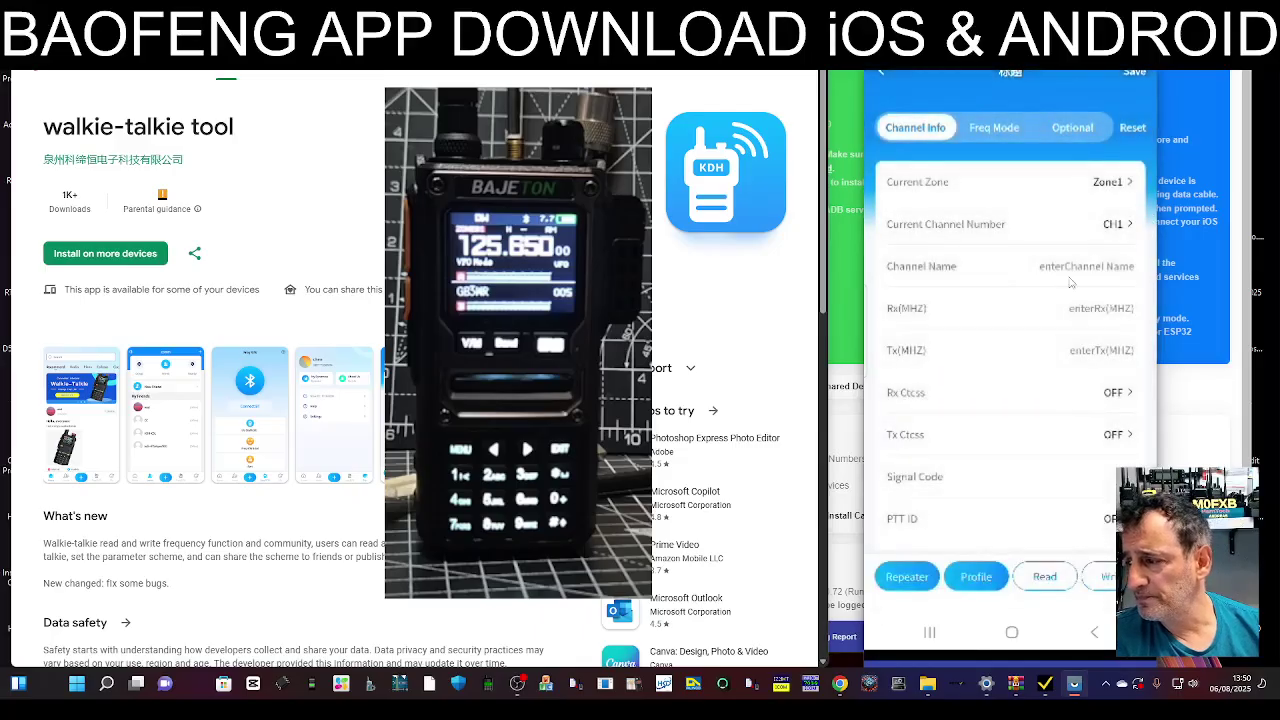
Try to read the channel data from the radio, and go back from the Bluetooth device list to the frequency read/write page.
click(1046, 577)
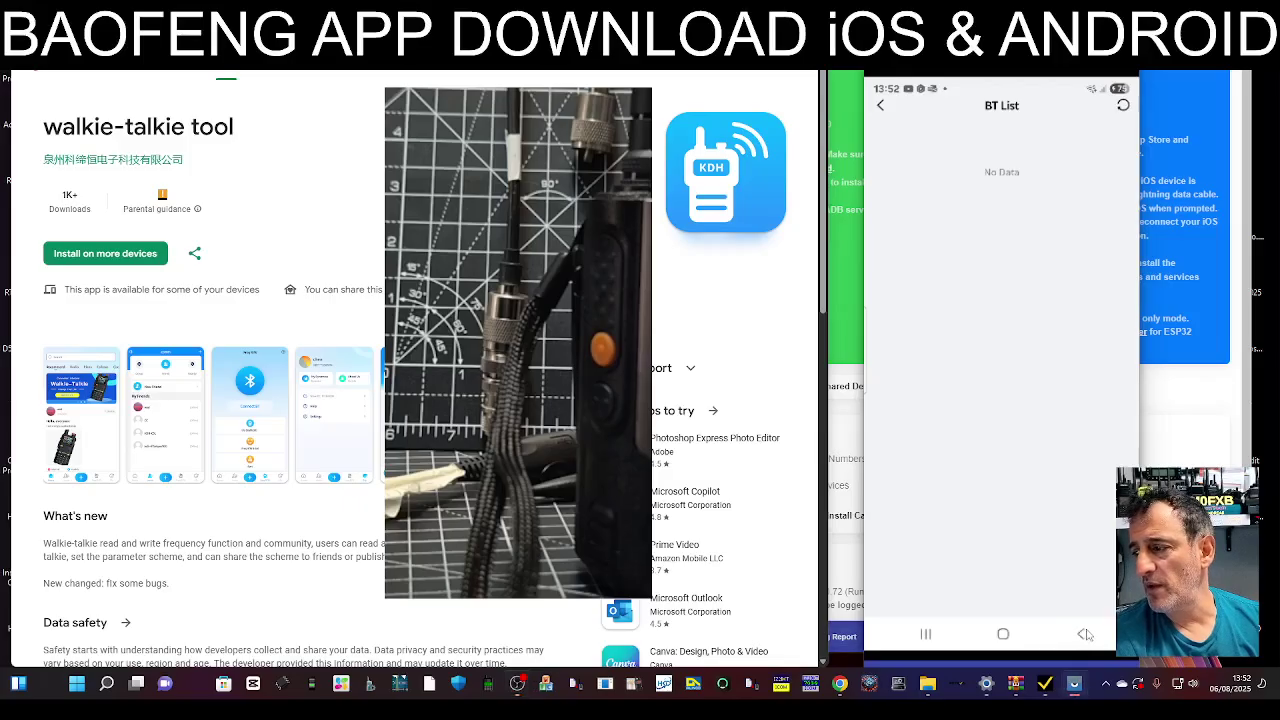
click(1080, 637)
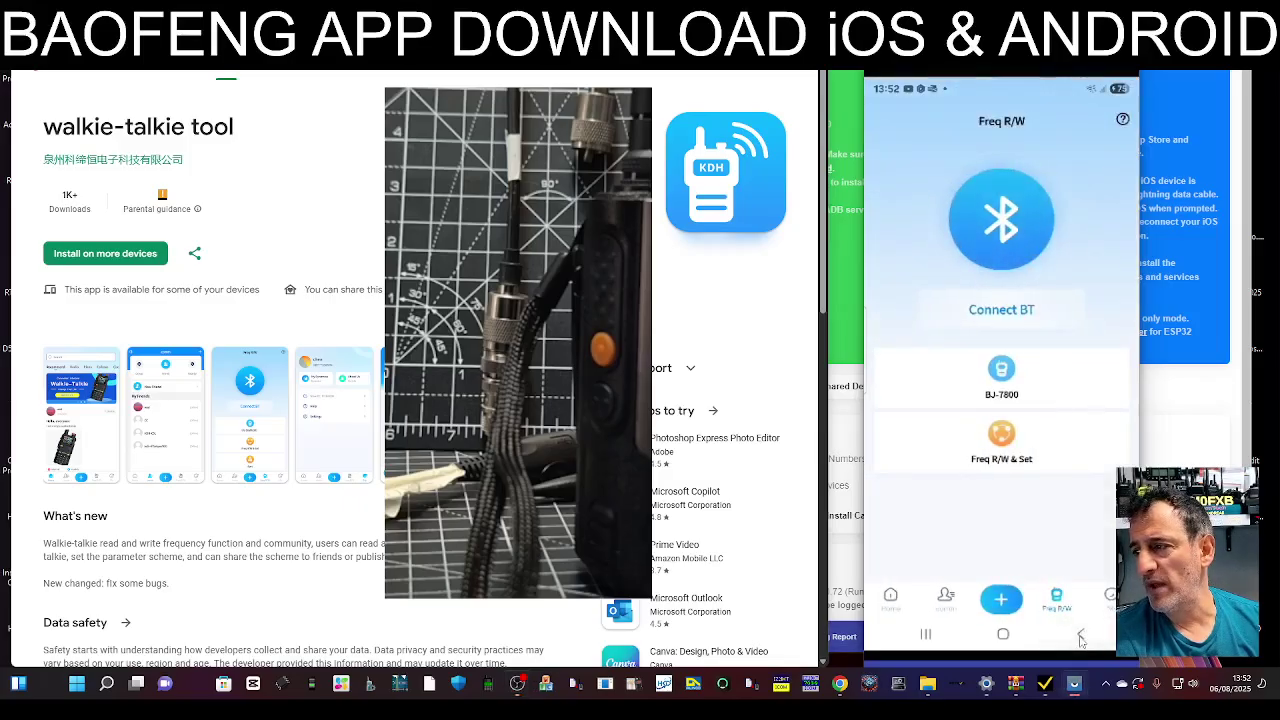